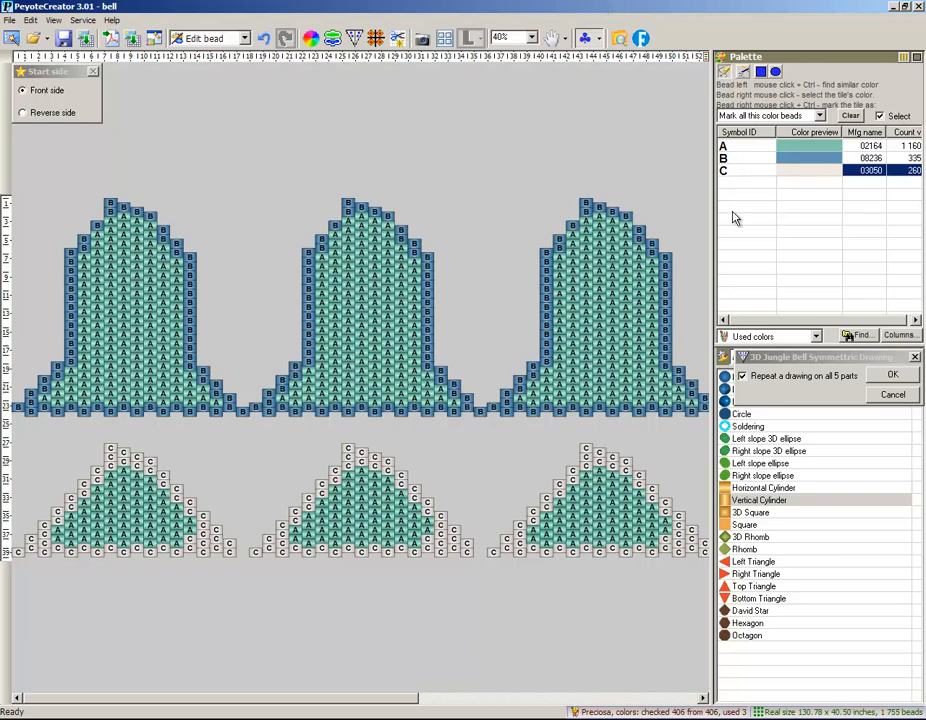
- Widen the canvas area and start a new geometric beadwork project using the Preciosa palette
{"action": "left_click_drag", "start_coordinate": [711, 205], "coordinate": [866, 206]}
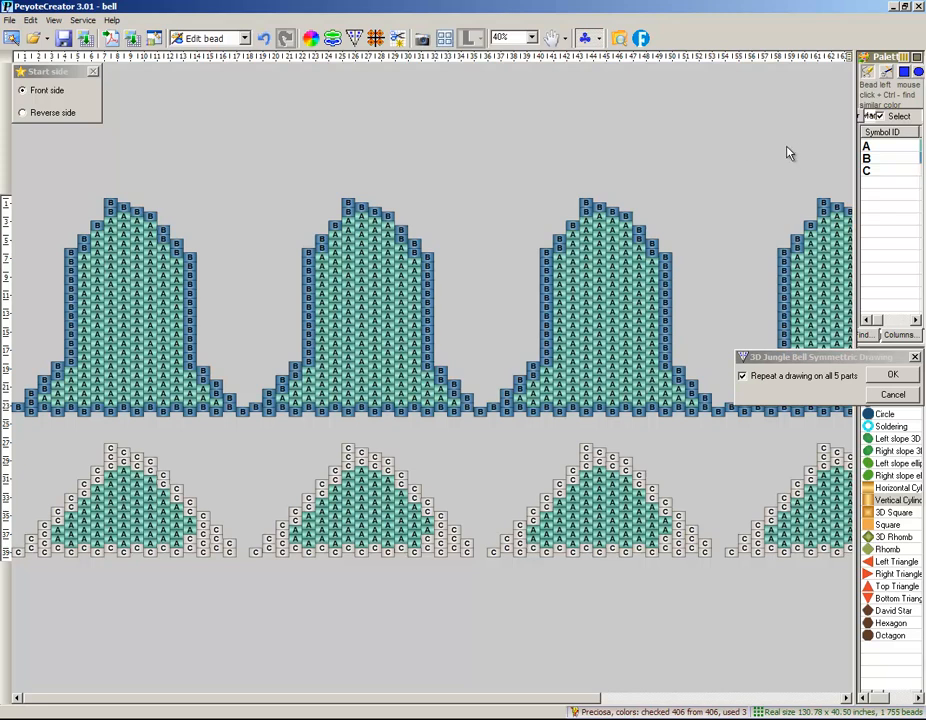
{"action": "left_click", "coordinate": [8, 20]}
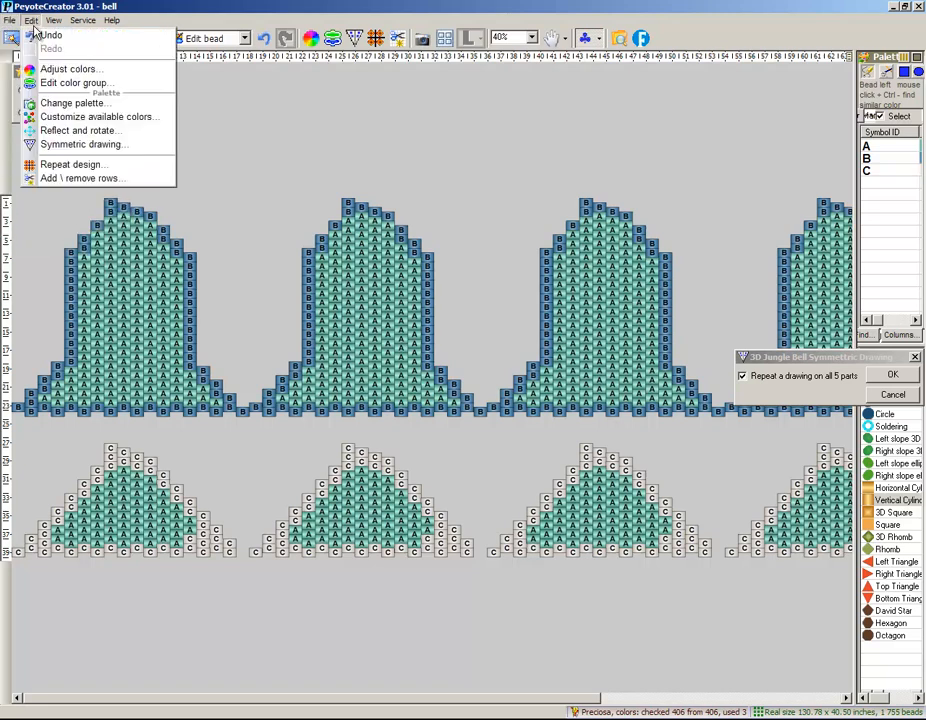
{"action": "left_click", "coordinate": [28, 35]}
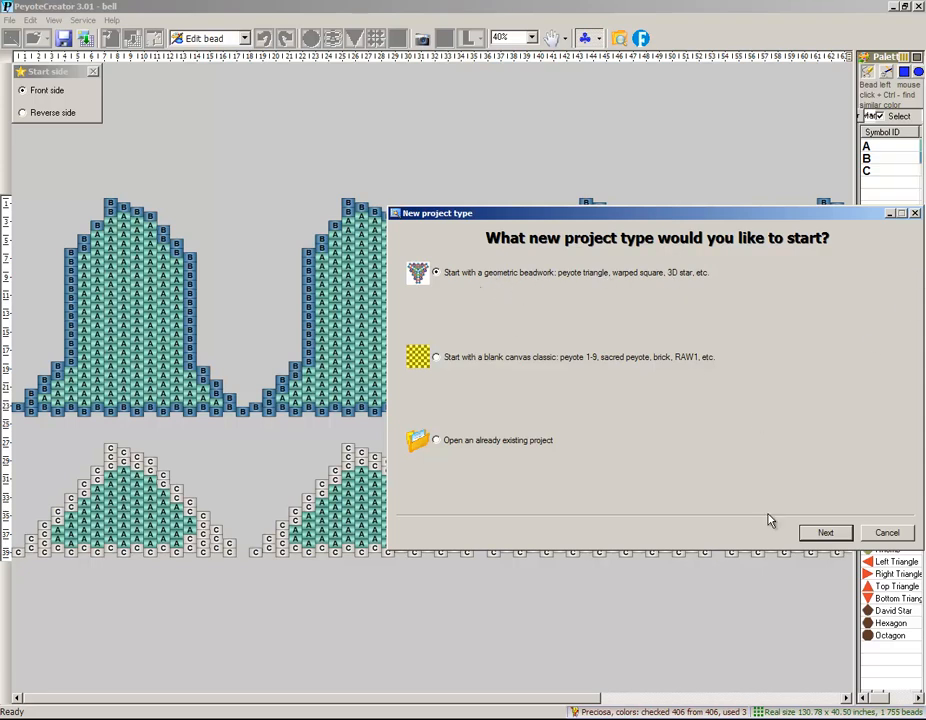
{"action": "left_click", "coordinate": [826, 533]}
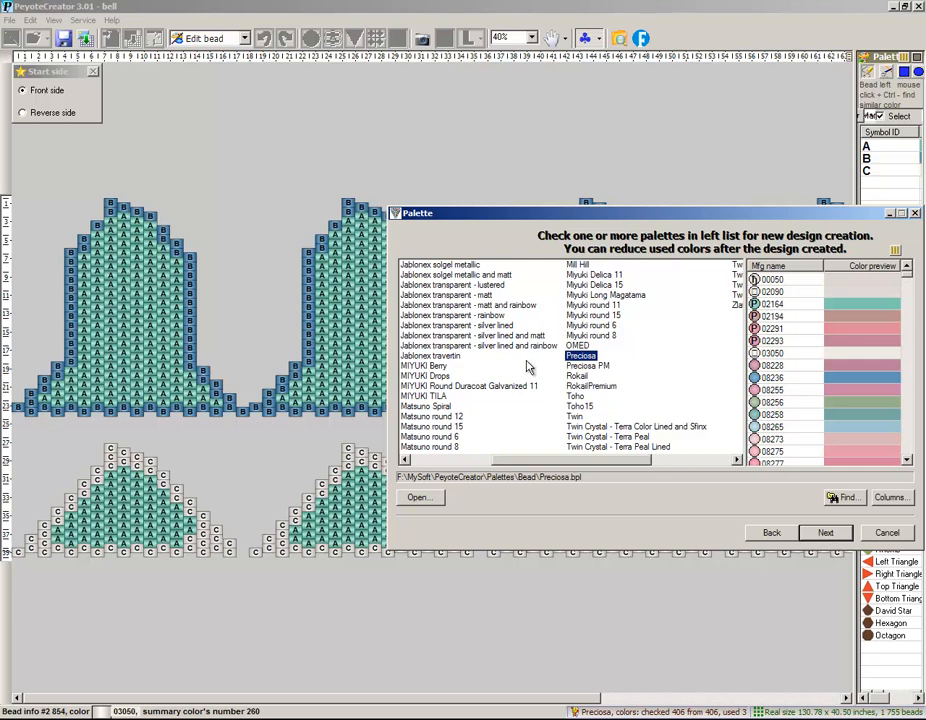
{"action": "left_click", "coordinate": [826, 533]}
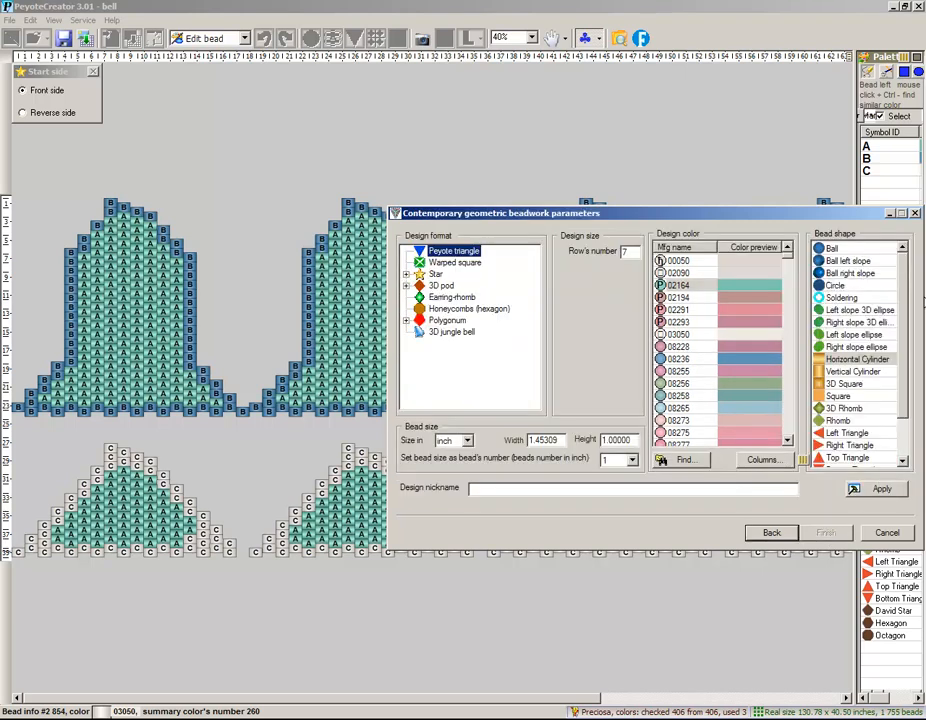
- Create a 3D jungle bell design nicknamed "bell" with design color 08236
{"action": "left_click", "coordinate": [455, 331]}
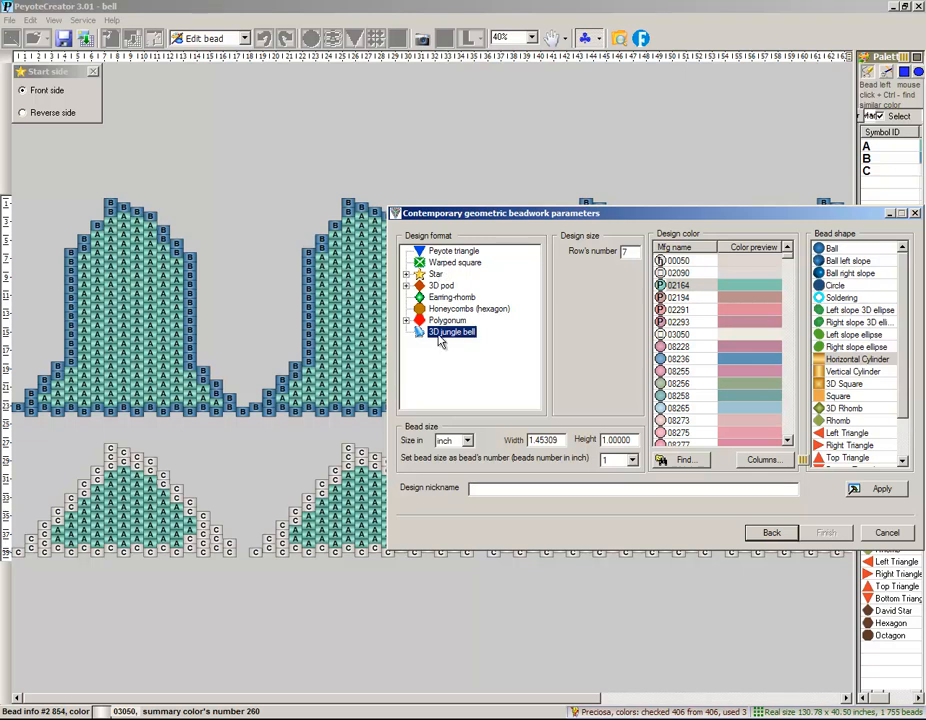
{"action": "left_click", "coordinate": [497, 485]}
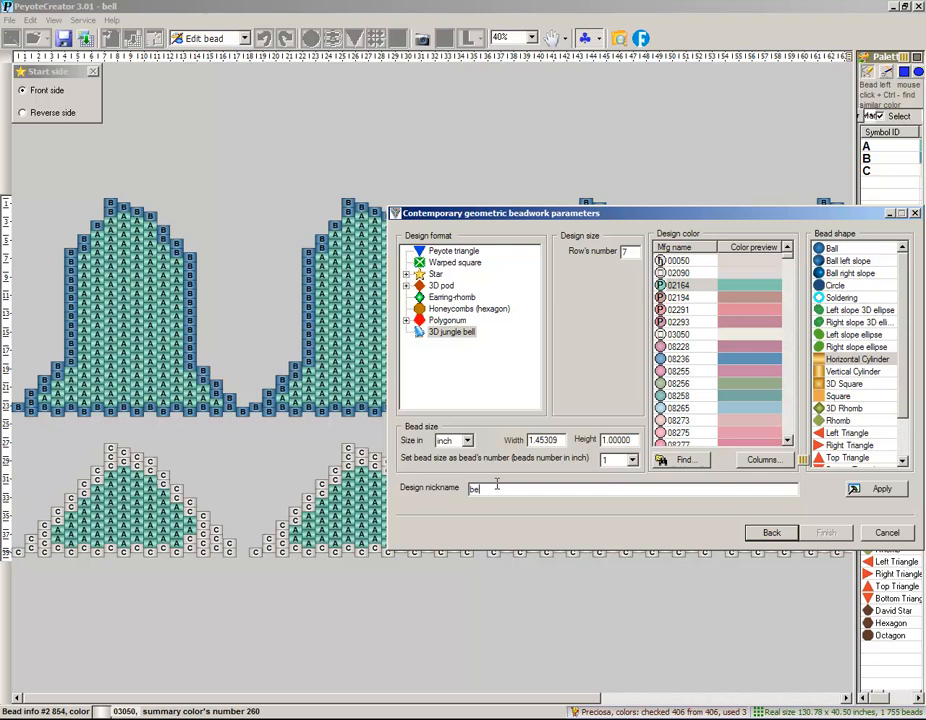
{"action": "type", "text": "bell"}
{"action": "left_click", "coordinate": [750, 360]}
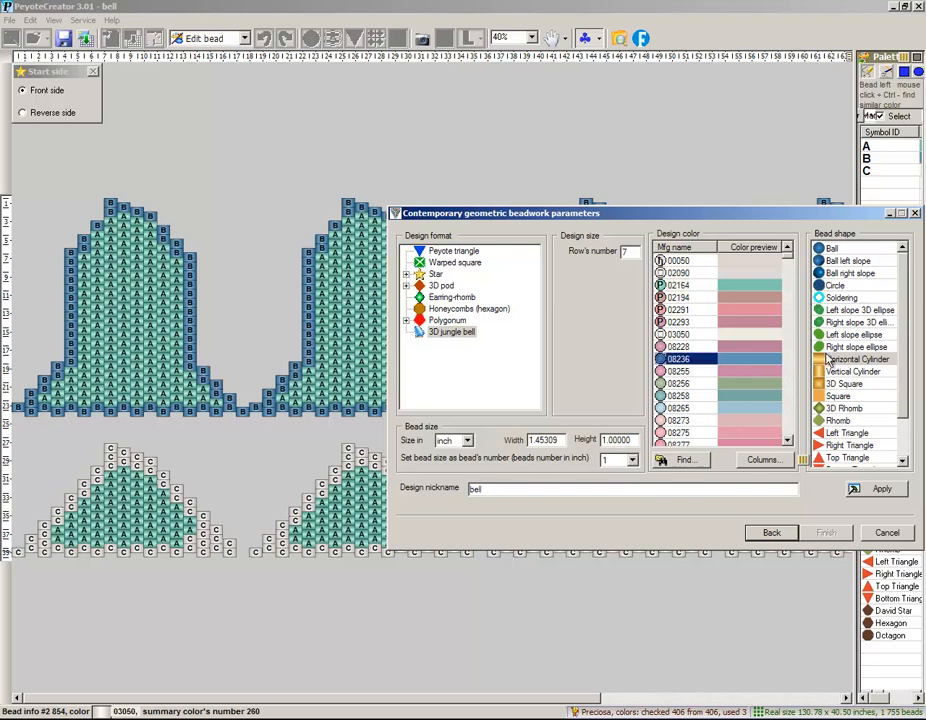
{"action": "left_click", "coordinate": [885, 490]}
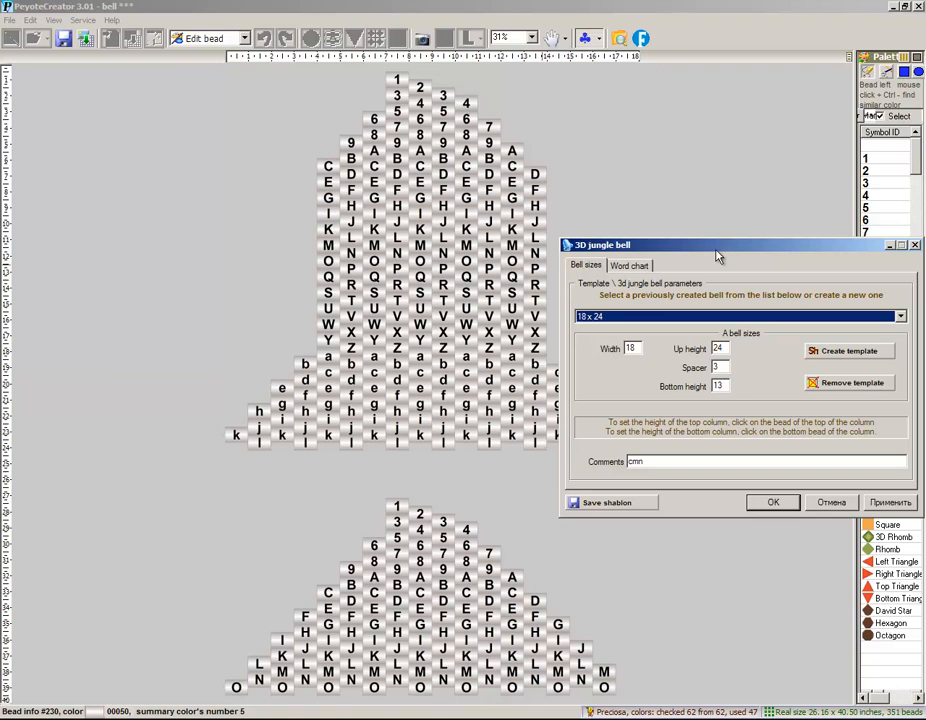
- Move the 3D jungle bell dialog off the chart and choose the existing 18 x 24 template
{"action": "left_click_drag", "start_coordinate": [707, 247], "coordinate": [700, 92]}
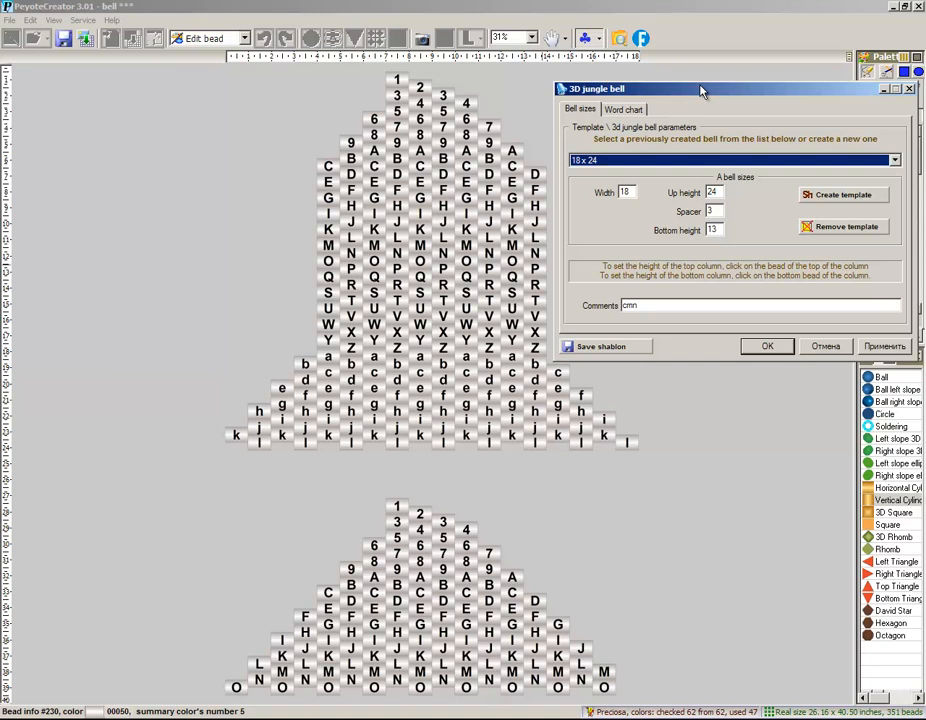
{"action": "left_click", "coordinate": [895, 161]}
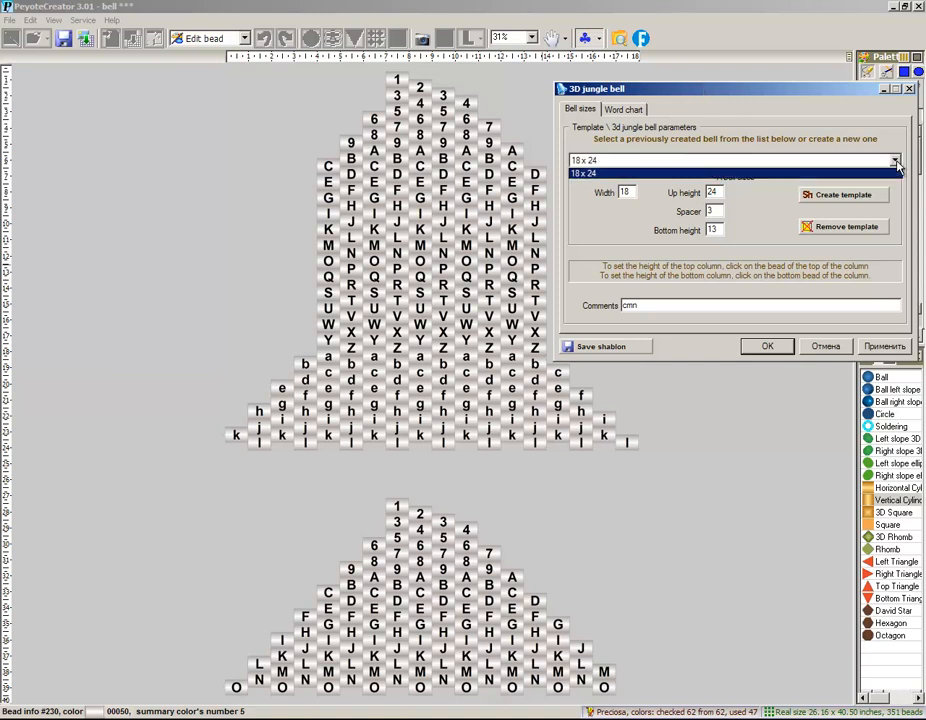
{"action": "left_click", "coordinate": [836, 174]}
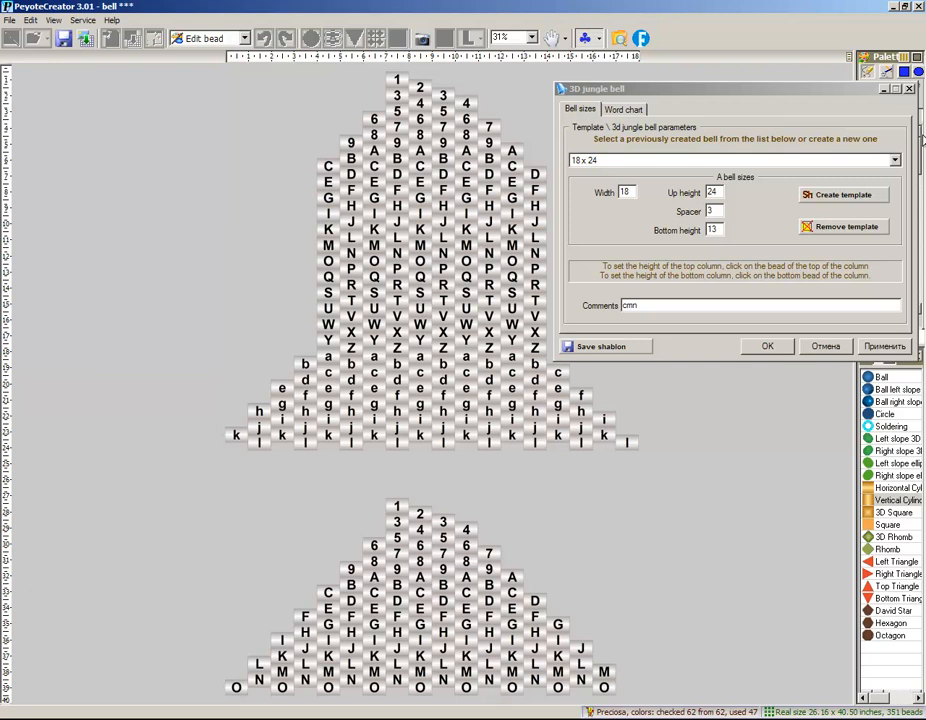
- Arrange the chart window beside the reference bell picture 1.jpg and extend it to nearly full screen height
{"action": "left_click", "coordinate": [906, 7]}
{"action": "left_click_drag", "start_coordinate": [458, 124], "coordinate": [638, 12]}
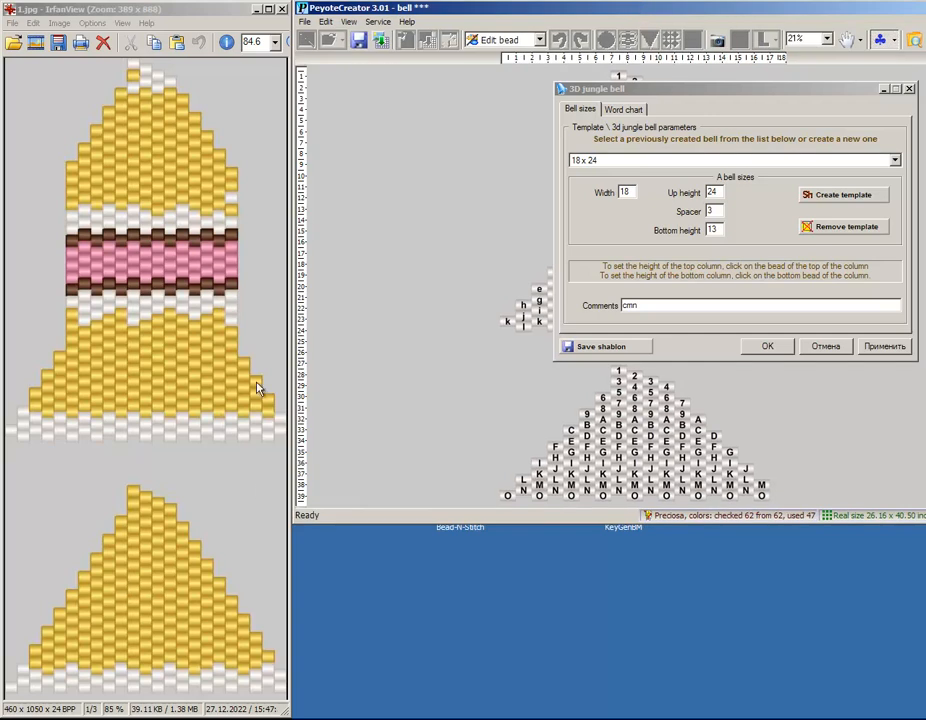
{"action": "left_click", "coordinate": [160, 14]}
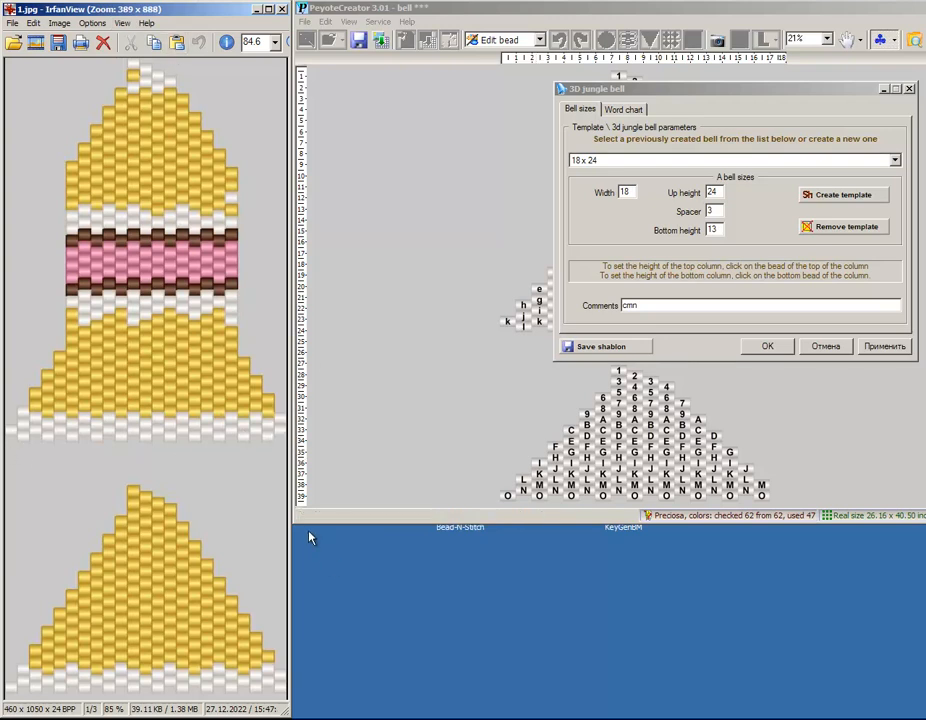
{"action": "left_click_drag", "start_coordinate": [303, 521], "coordinate": [303, 710]}
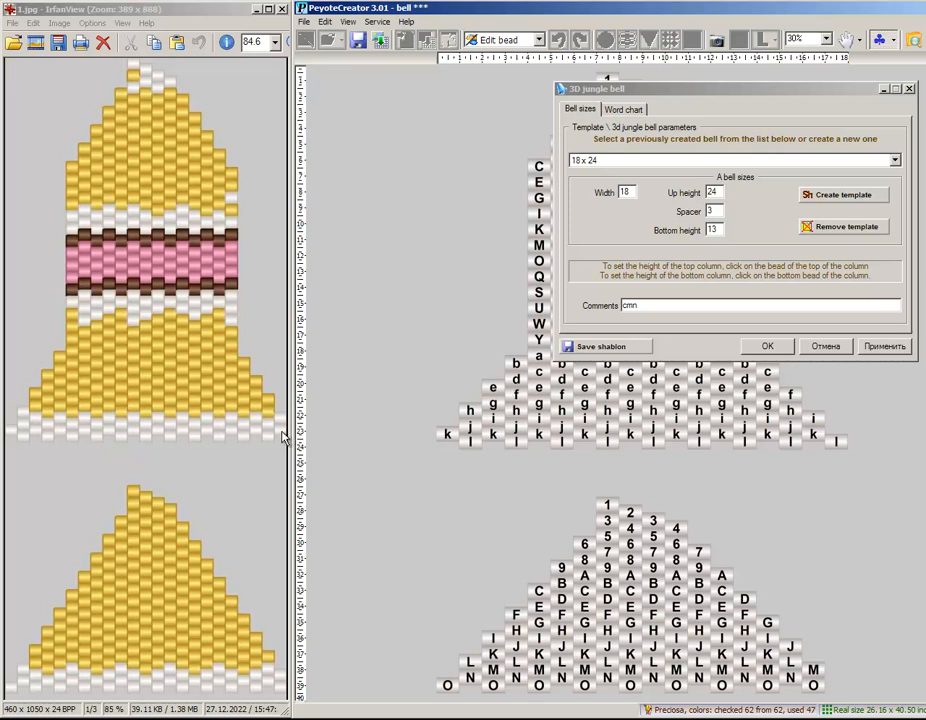
- Create a new bell template with width 23, up height 31, spacer 4 and bottom height 17
{"action": "double_click", "coordinate": [626, 192]}
{"action": "type", "text": "23"}
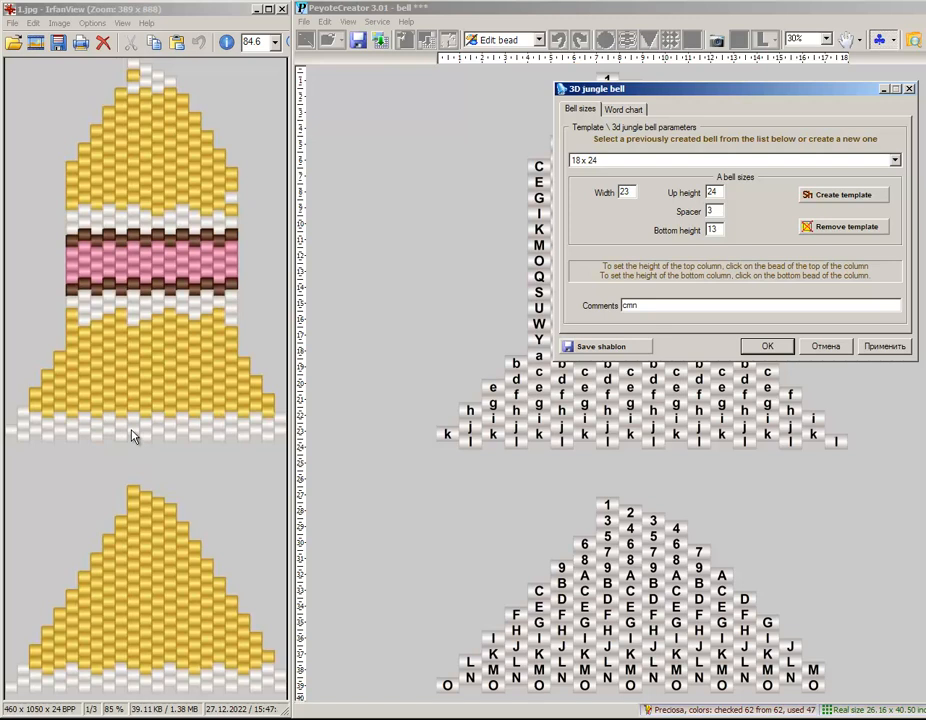
{"action": "double_click", "coordinate": [708, 189]}
{"action": "type", "text": "31"}
{"action": "double_click", "coordinate": [714, 210]}
{"action": "left_click", "coordinate": [716, 229]}
{"action": "left_click", "coordinate": [828, 195]}
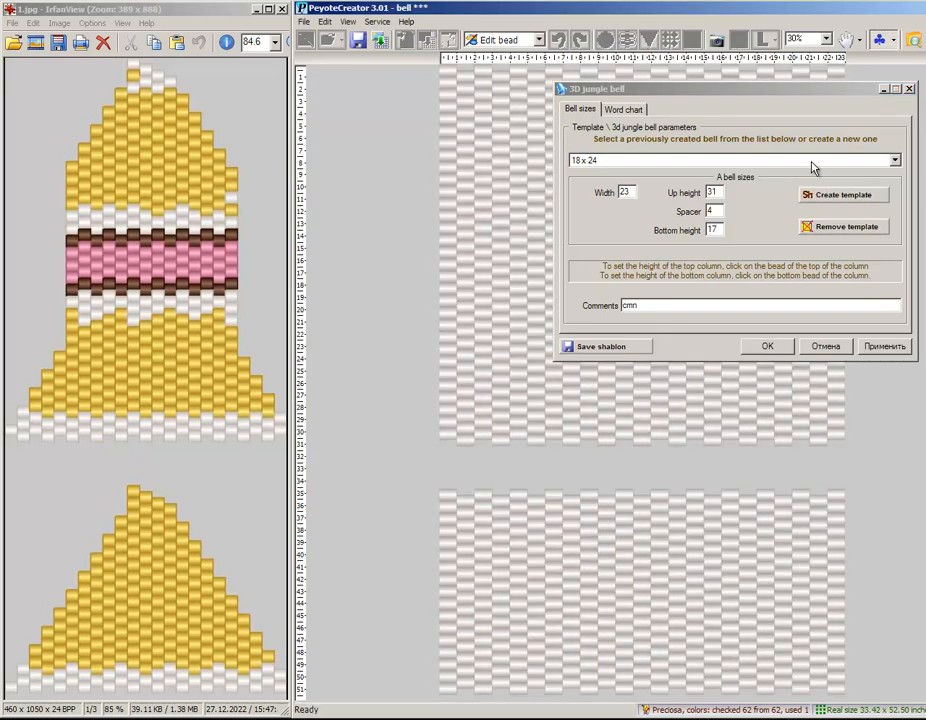
- Move the bell dialog off the upper part and trim its columns 1 to 3 into rising steps, matching the reference bell's left rim
{"action": "left_click_drag", "start_coordinate": [742, 91], "coordinate": [699, 692]}
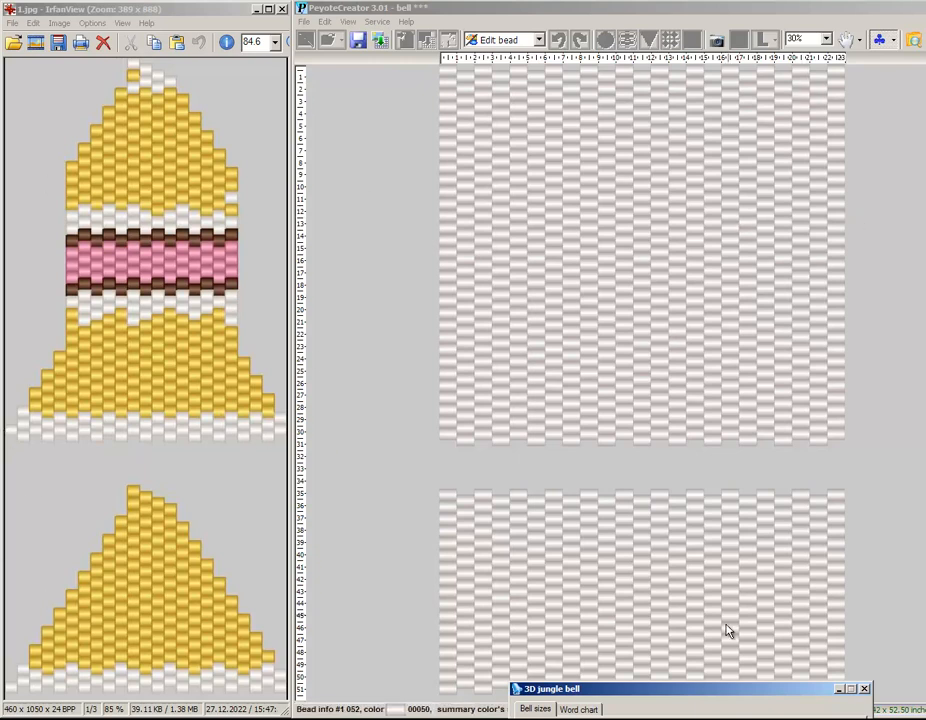
{"action": "double_click", "coordinate": [687, 690]}
{"action": "left_click_drag", "start_coordinate": [770, 490], "coordinate": [742, 260]}
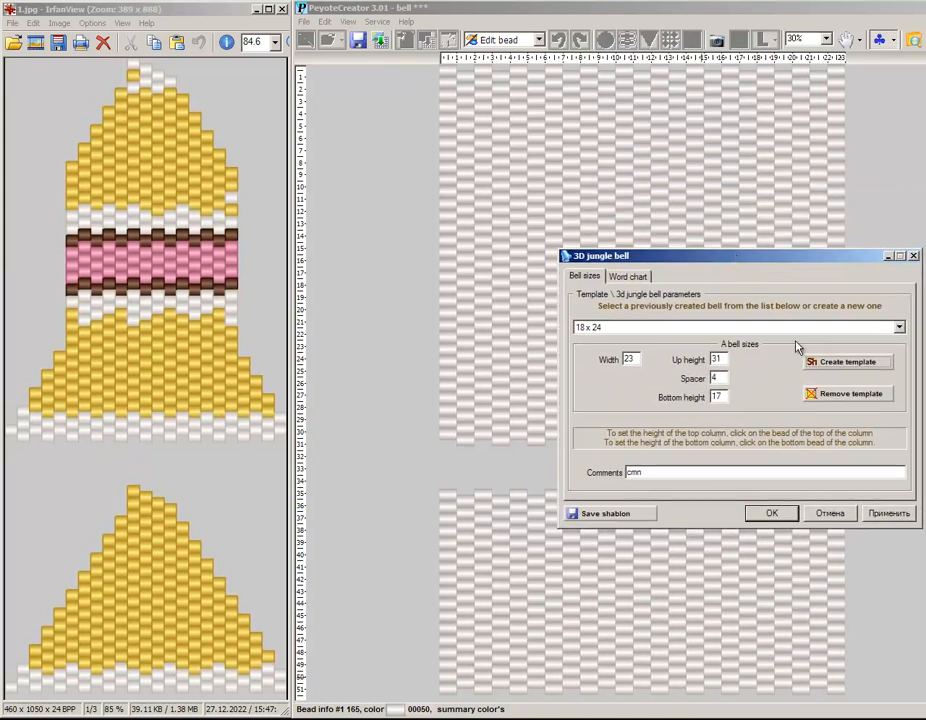
{"action": "left_click_drag", "start_coordinate": [743, 260], "coordinate": [845, 464]}
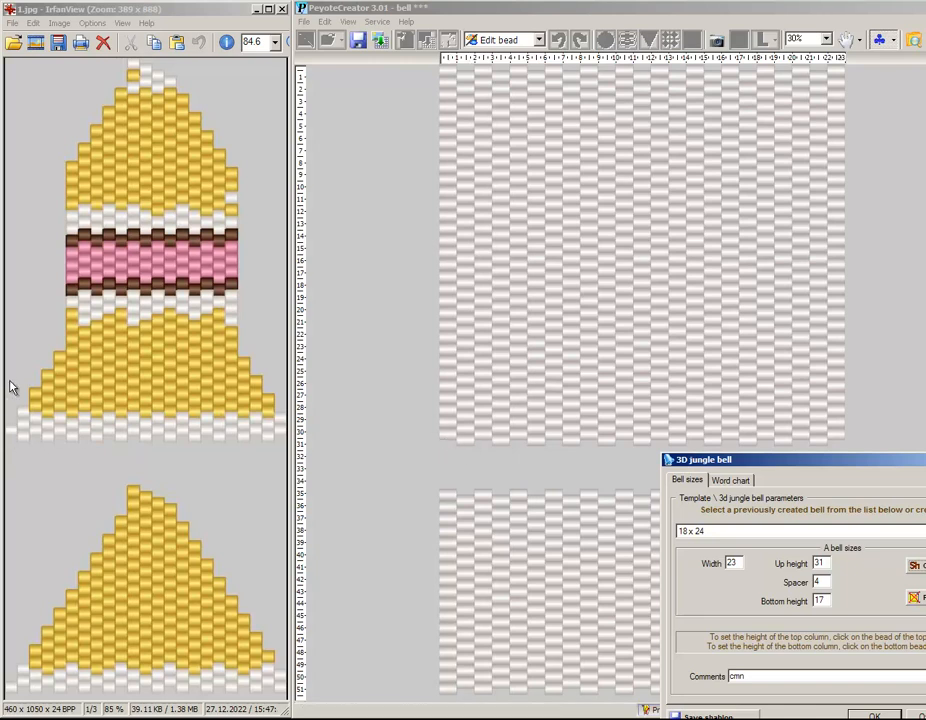
{"action": "left_click", "coordinate": [447, 439]}
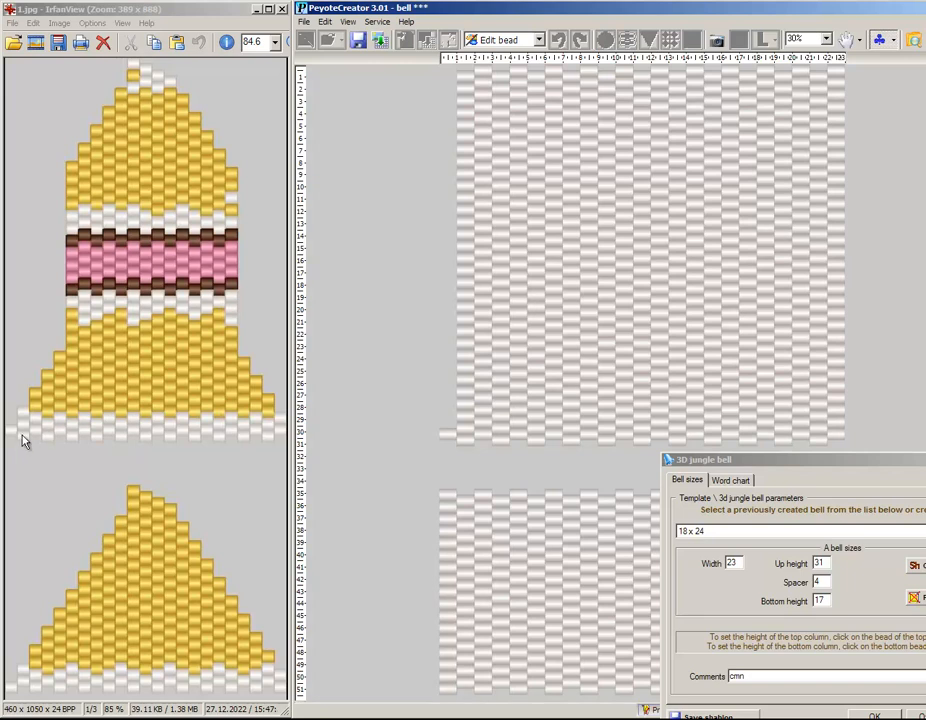
{"action": "left_click", "coordinate": [463, 424]}
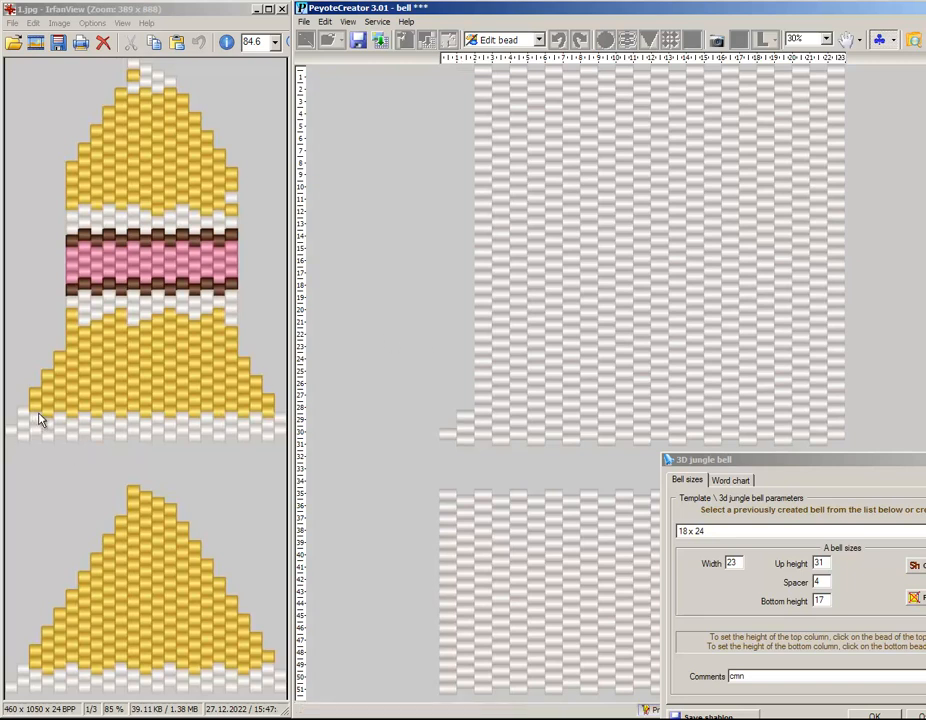
{"action": "left_click", "coordinate": [480, 405]}
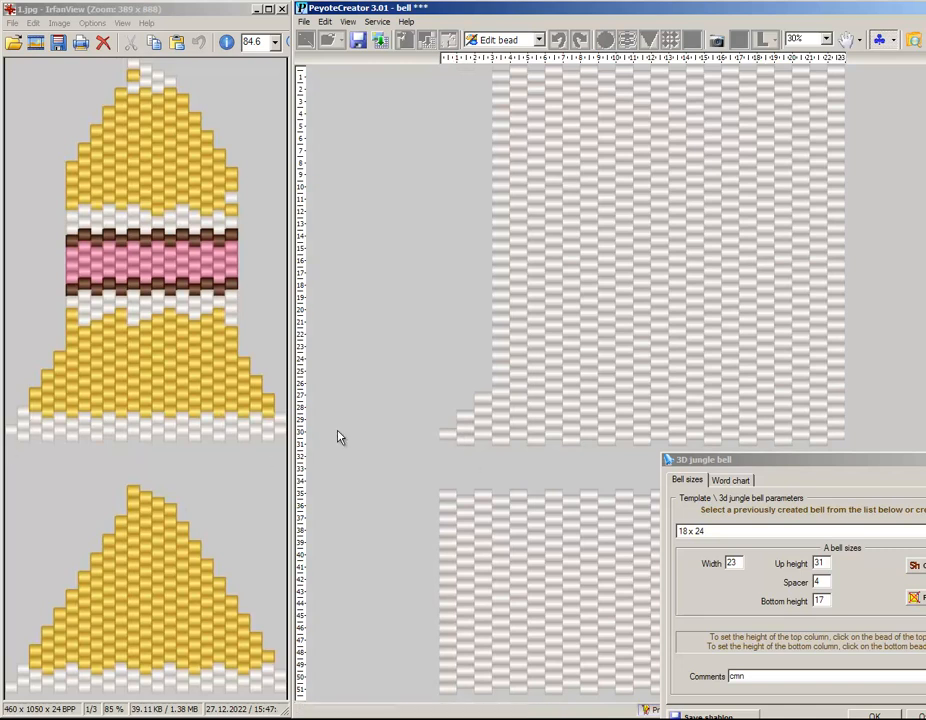
- Shape the rest of the upper part's flared rim by trimming columns 23 to 20 and columns 4 and 5 into rising steps
{"action": "left_click", "coordinate": [840, 432]}
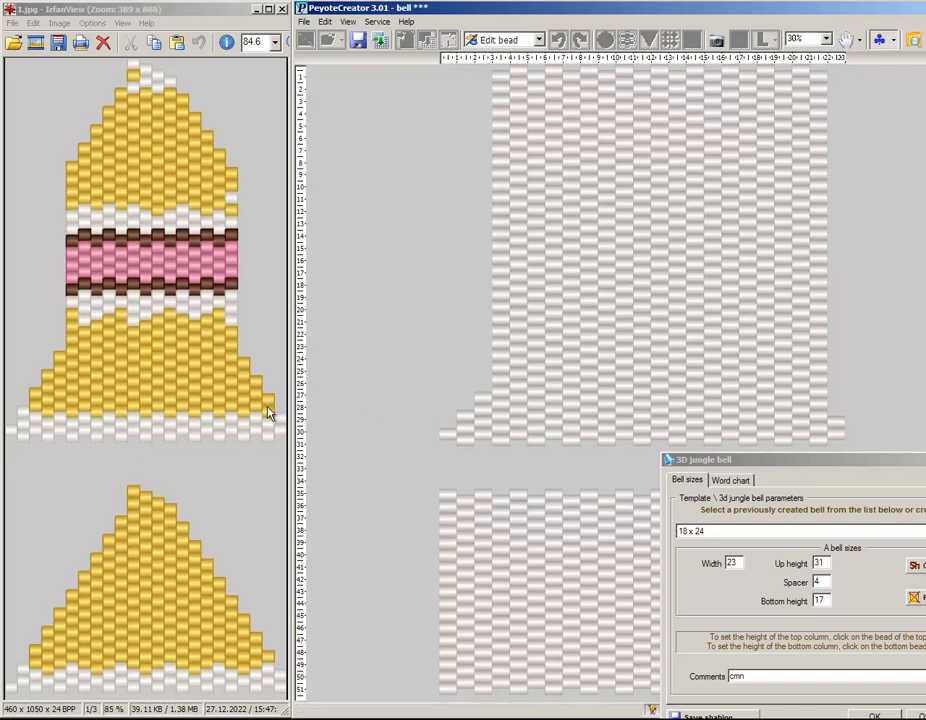
{"action": "left_click", "coordinate": [819, 406]}
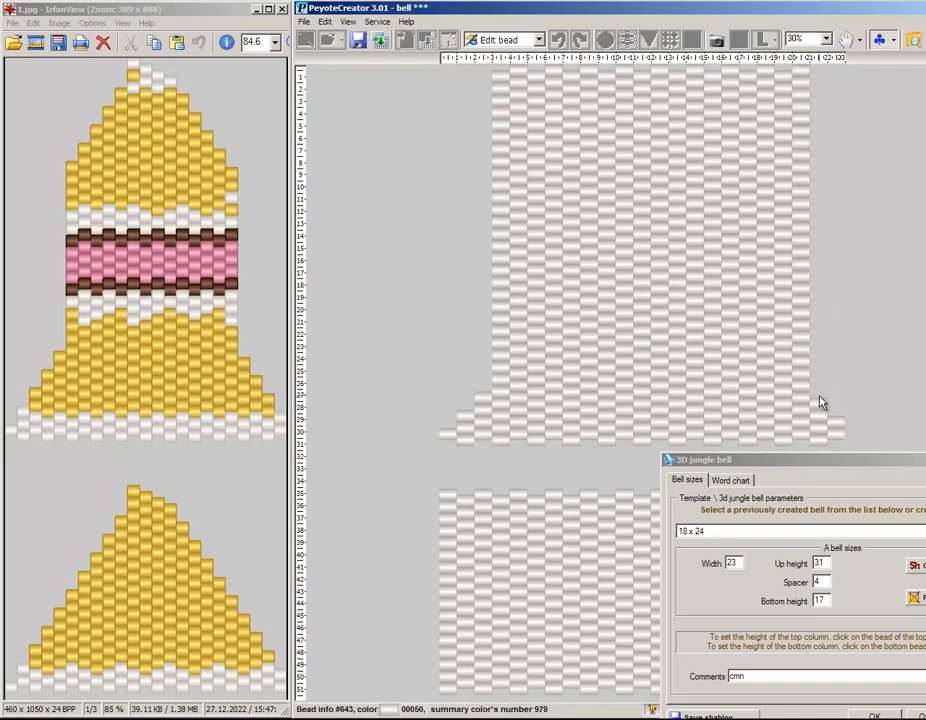
{"action": "left_click", "coordinate": [806, 390]}
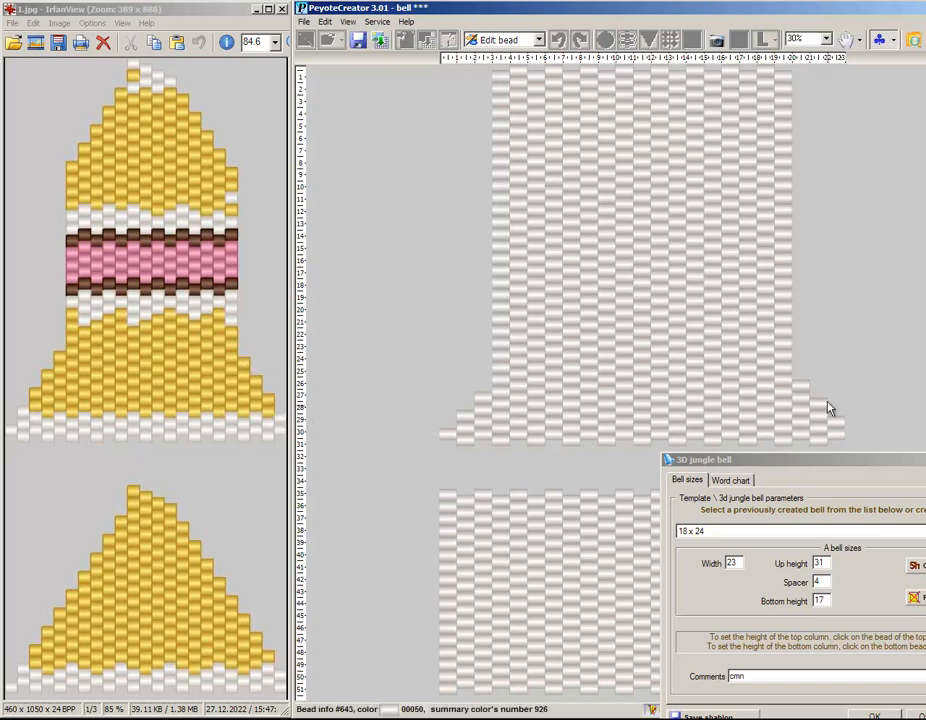
{"action": "left_click", "coordinate": [785, 376]}
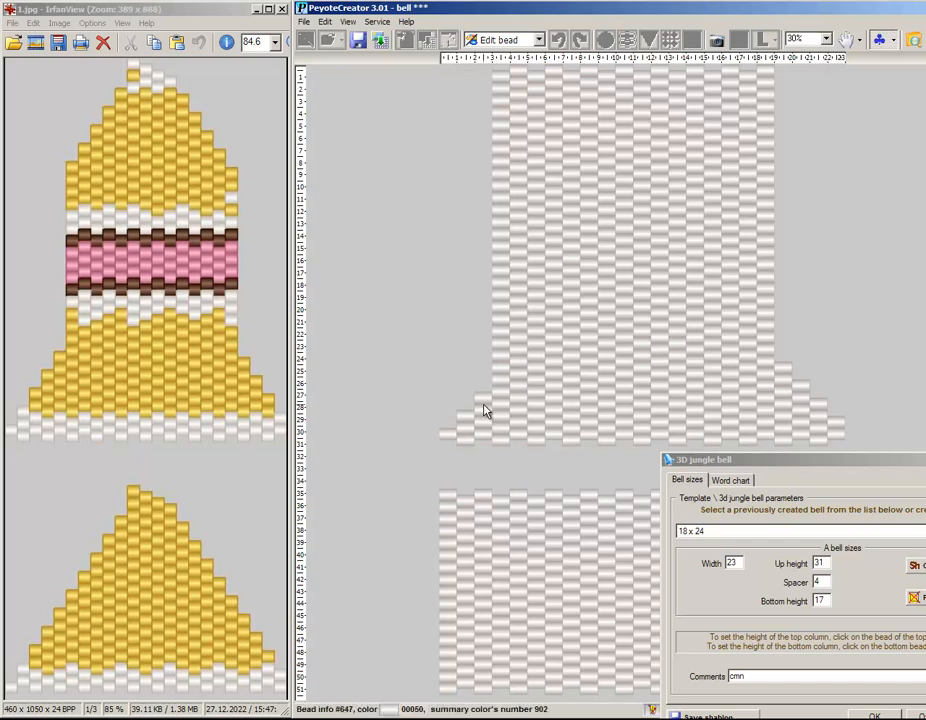
{"action": "left_click", "coordinate": [503, 384]}
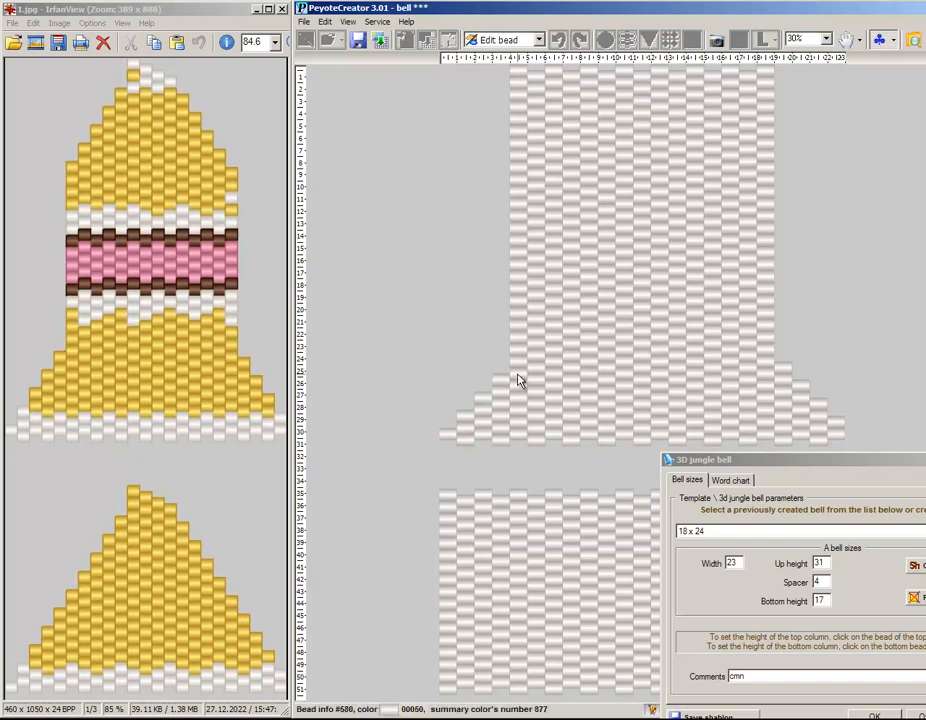
{"action": "left_click", "coordinate": [519, 370]}
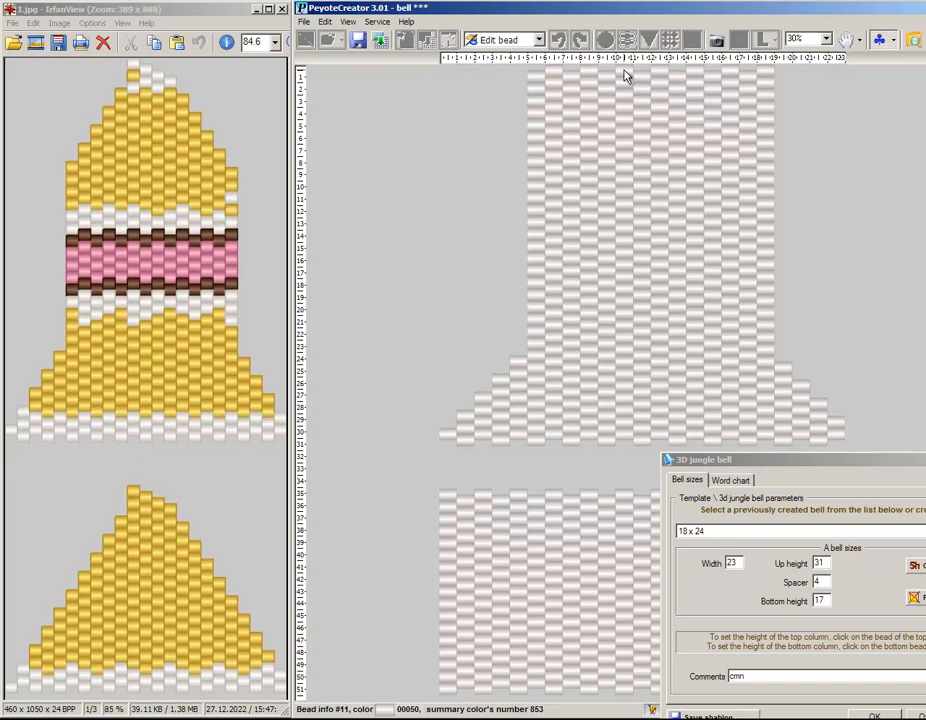
- Shape the upper part's left shoulder by trimming columns 10 to 6 into descending steps
{"action": "left_click", "coordinate": [607, 101]}
{"action": "left_click", "coordinate": [587, 117]}
{"action": "left_click", "coordinate": [586, 120]}
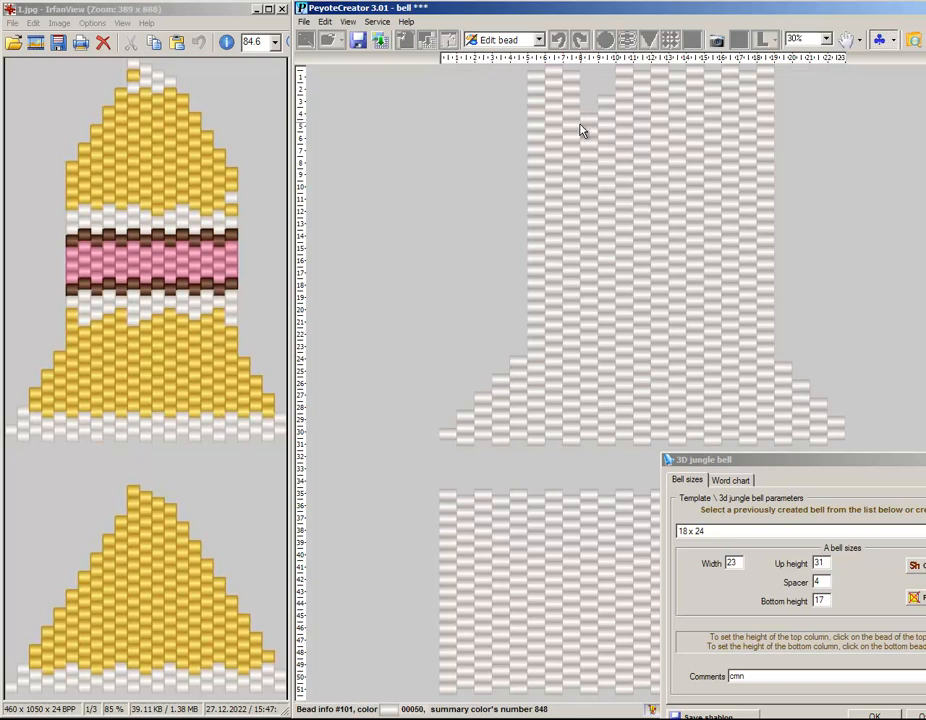
{"action": "left_click", "coordinate": [568, 140]}
{"action": "left_click", "coordinate": [555, 160]}
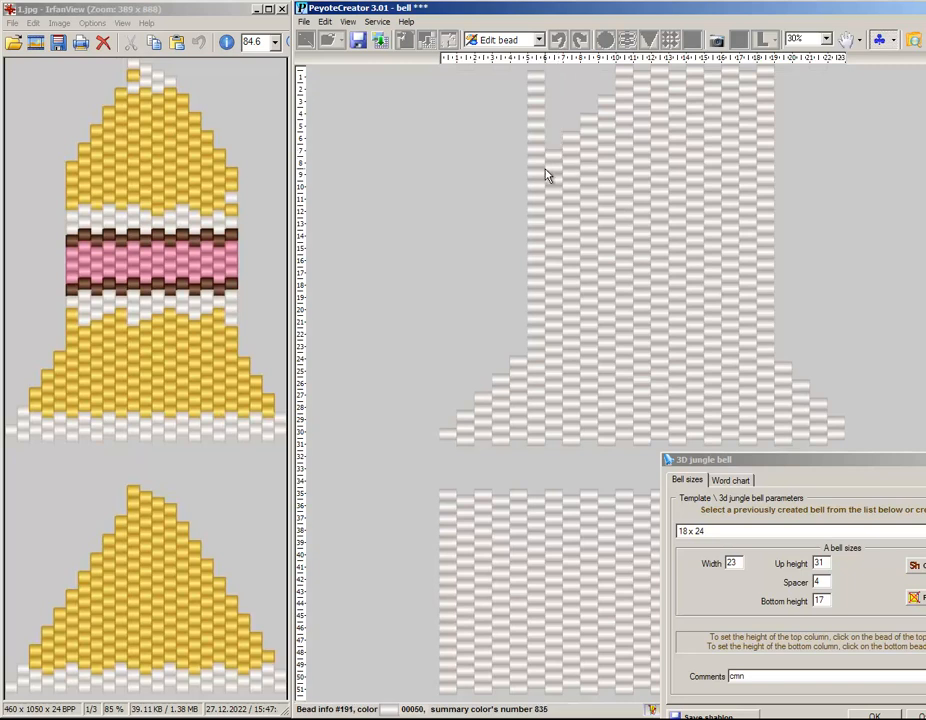
{"action": "left_click", "coordinate": [537, 181]}
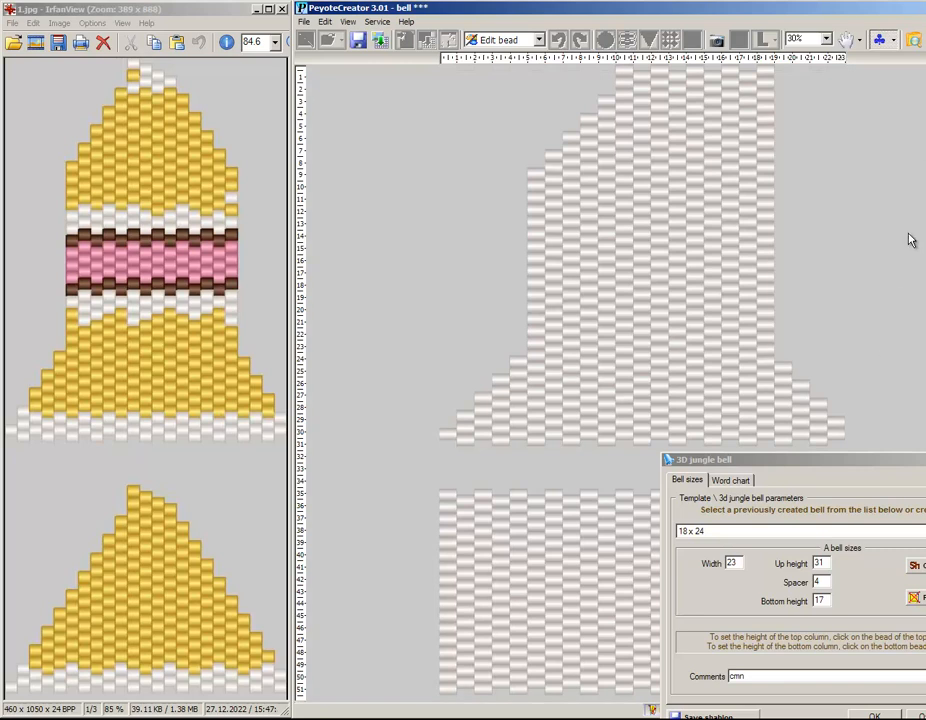
- Move the bell dialog off the upper part and trim its columns 13 to 19 into descending steps, forming the right shoulder
{"action": "left_click_drag", "start_coordinate": [837, 462], "coordinate": [619, 528]}
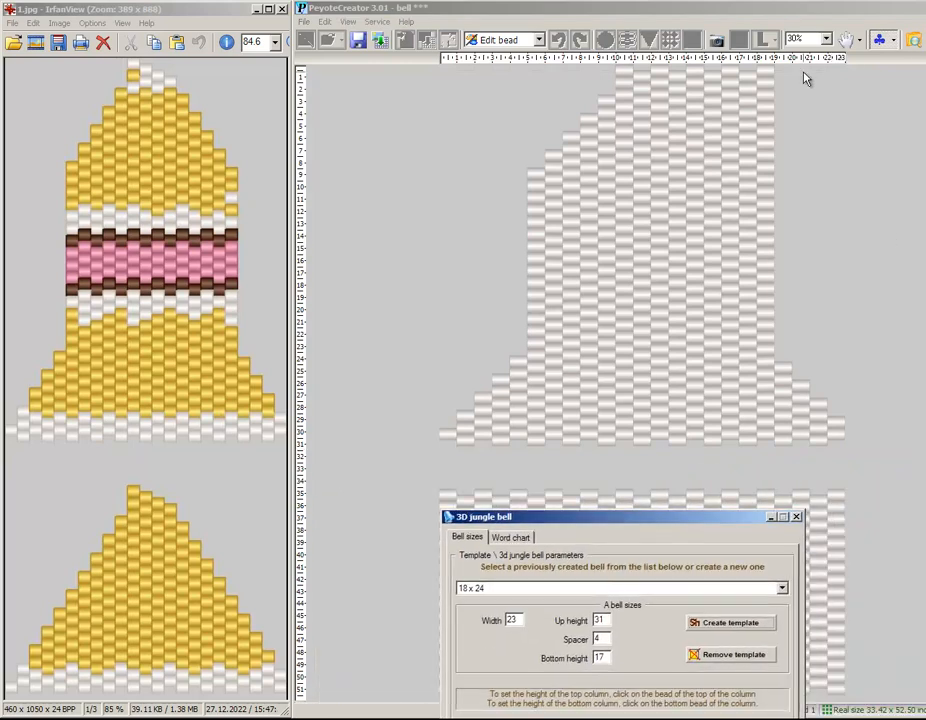
{"action": "left_click", "coordinate": [656, 86]}
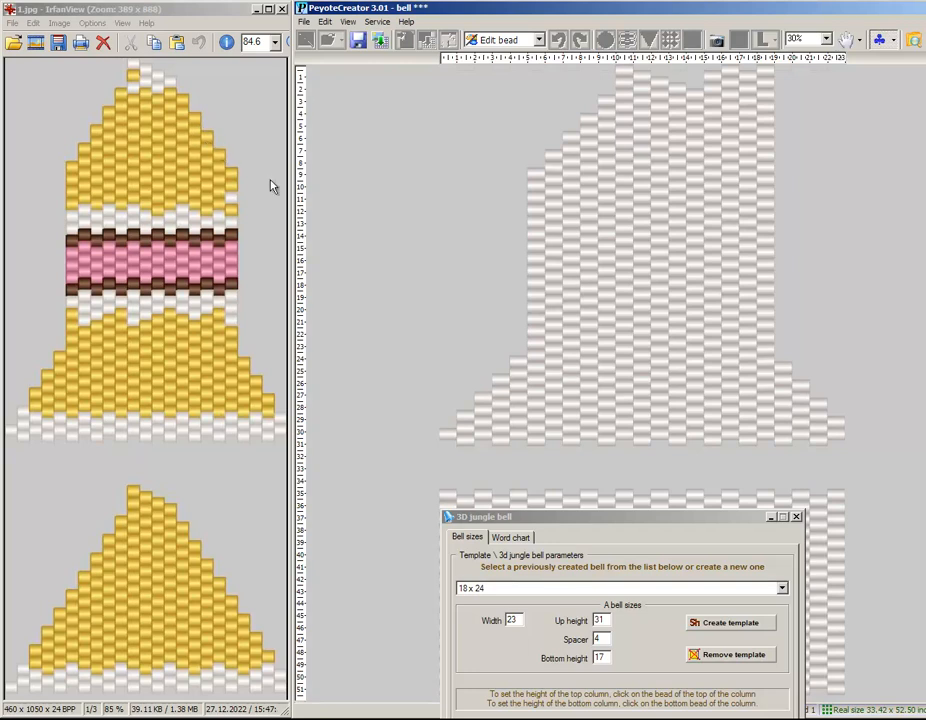
{"action": "left_click", "coordinate": [710, 117]}
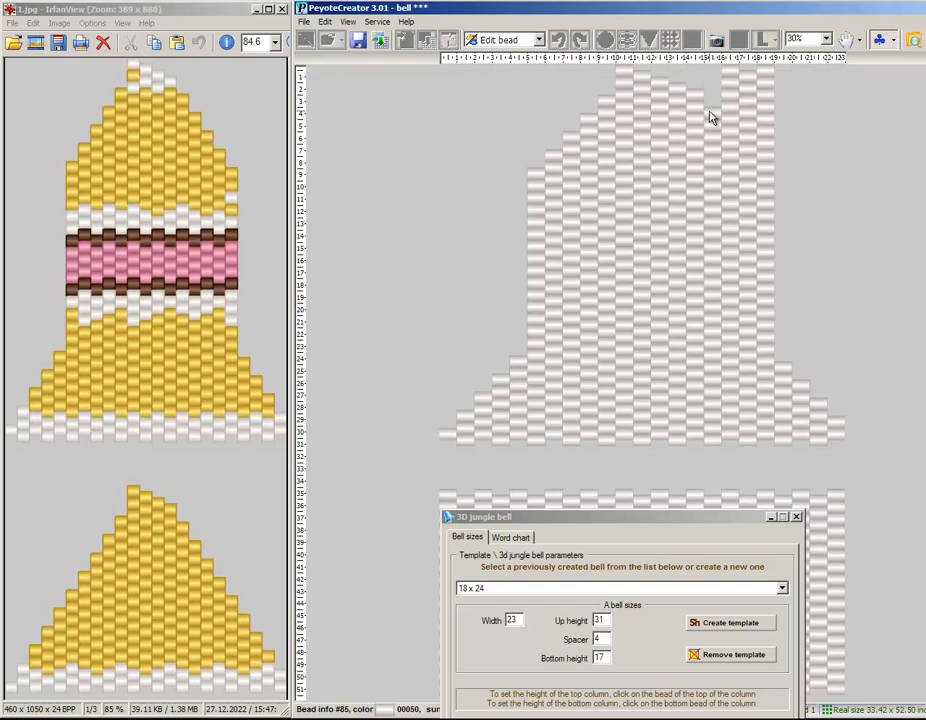
{"action": "left_click", "coordinate": [730, 135]}
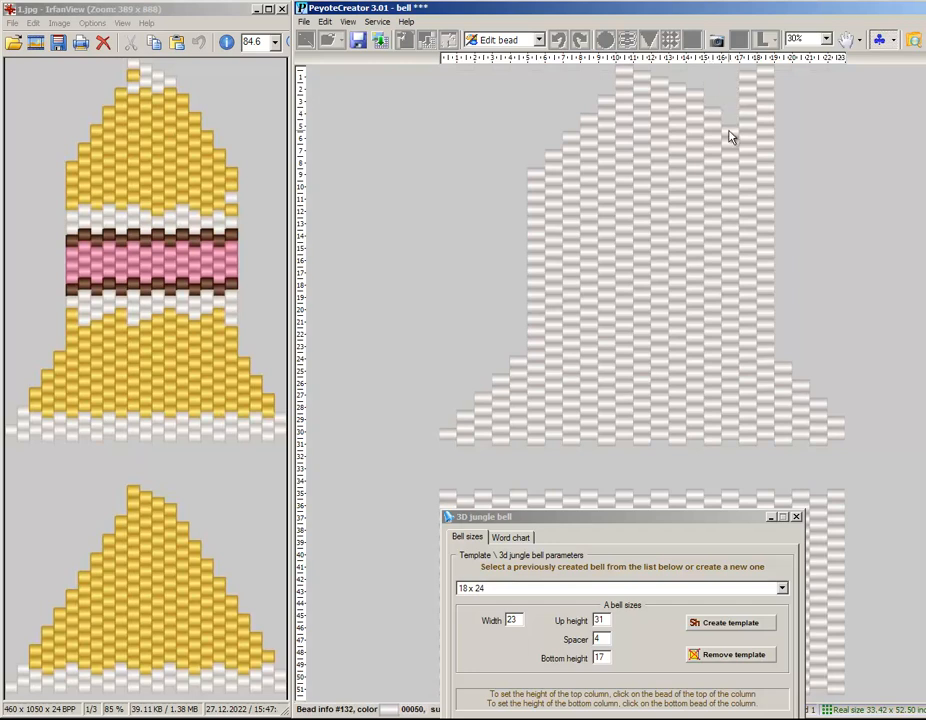
{"action": "left_click", "coordinate": [748, 155]}
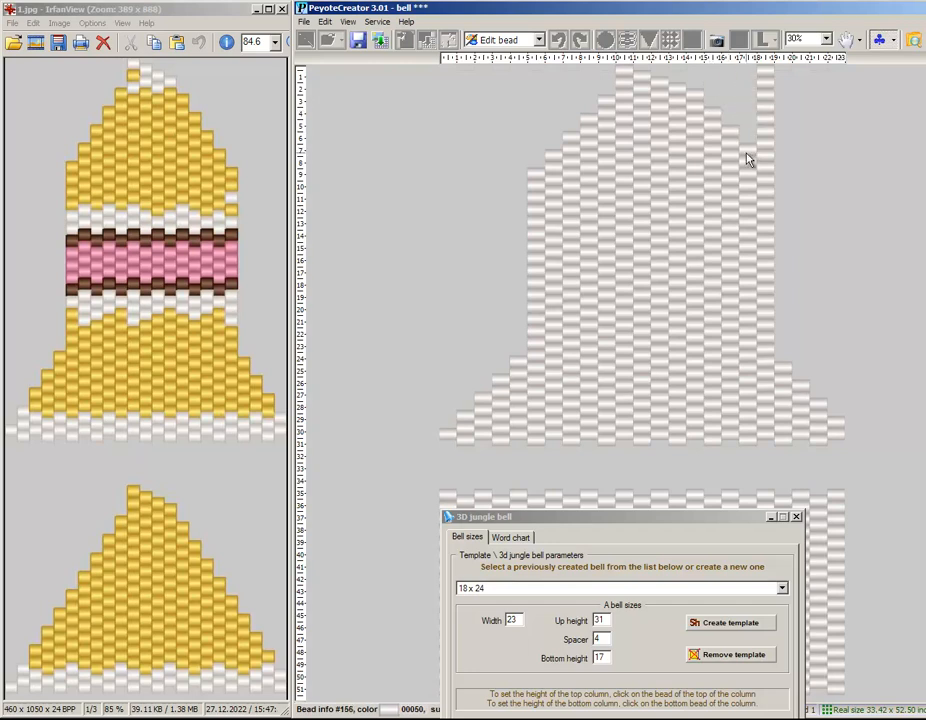
{"action": "left_click", "coordinate": [766, 180]}
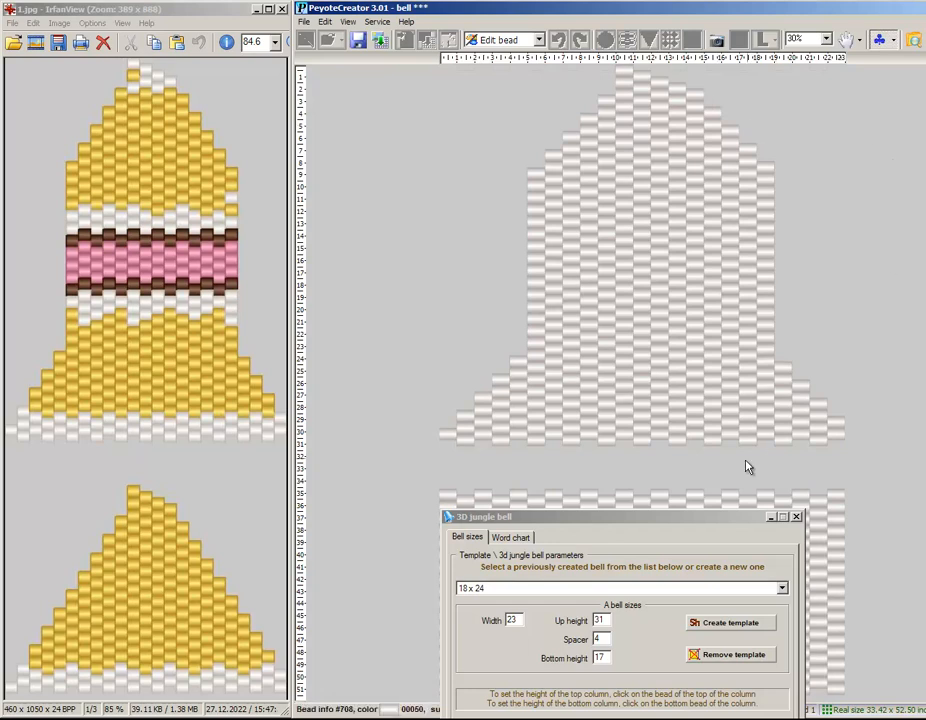
- Move the bell dialog off the lower part and trim its columns 1 to 9 into rising steps, matching the reference triangle's left slope
{"action": "left_click_drag", "start_coordinate": [717, 519], "coordinate": [892, 25]}
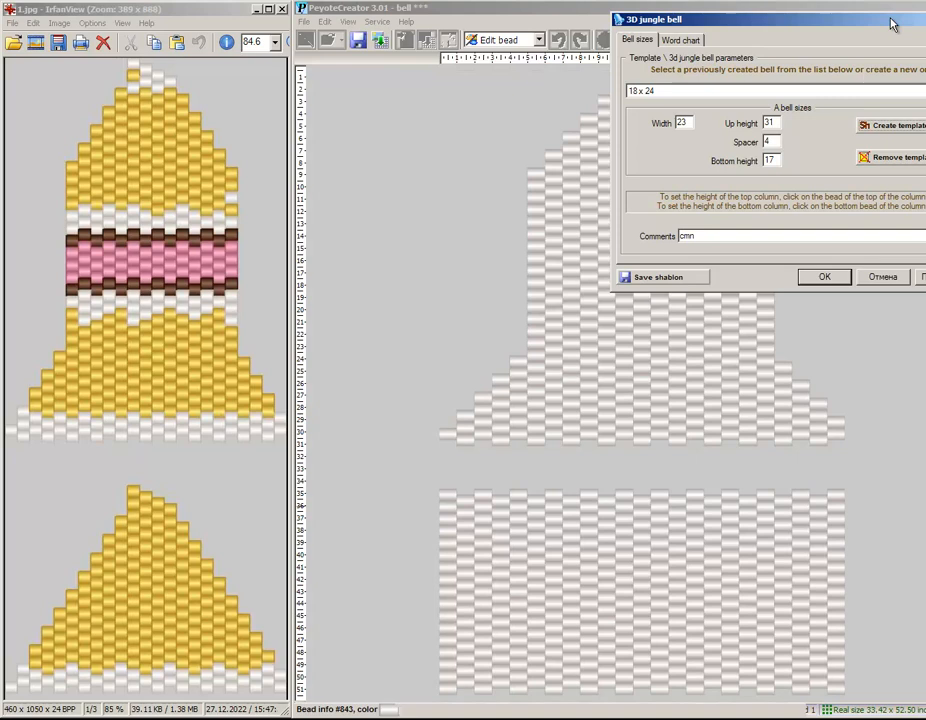
{"action": "left_click", "coordinate": [449, 692]}
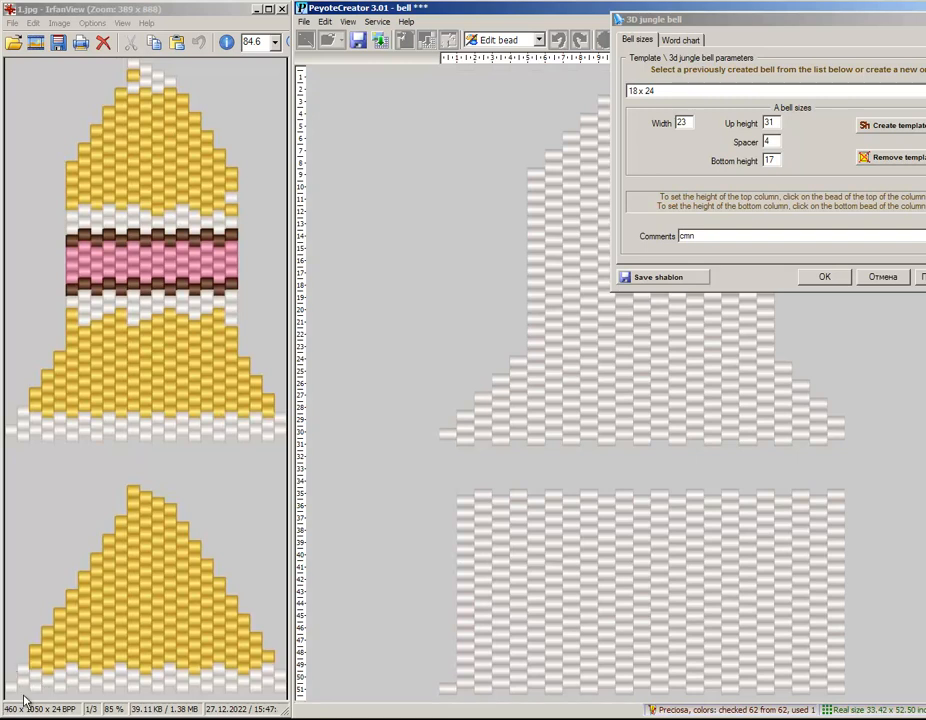
{"action": "left_click", "coordinate": [441, 688]}
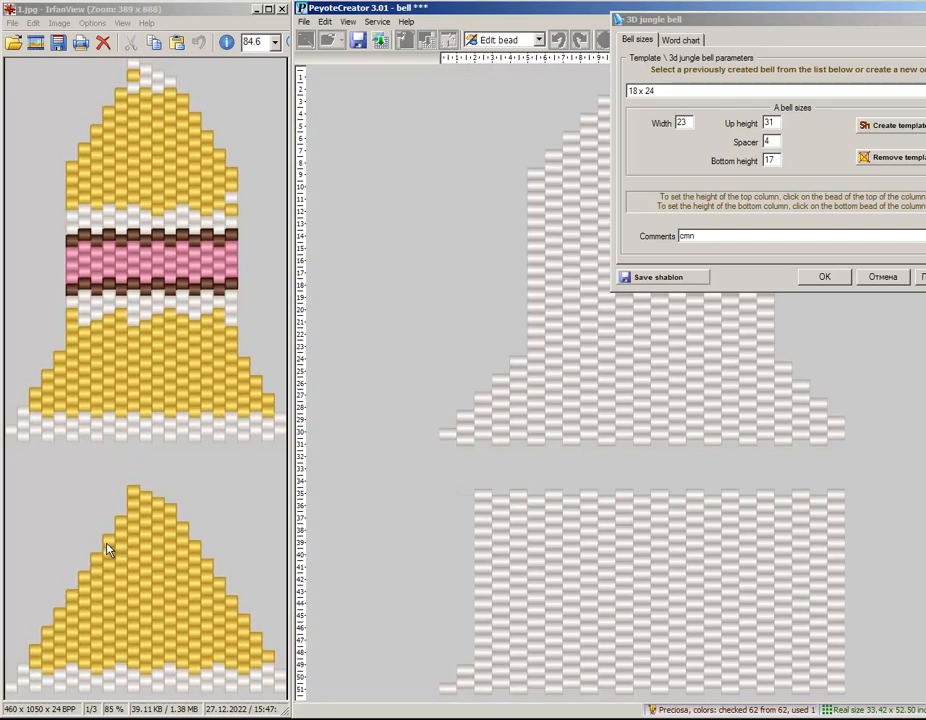
{"action": "left_click", "coordinate": [481, 660]}
{"action": "left_click", "coordinate": [504, 634]}
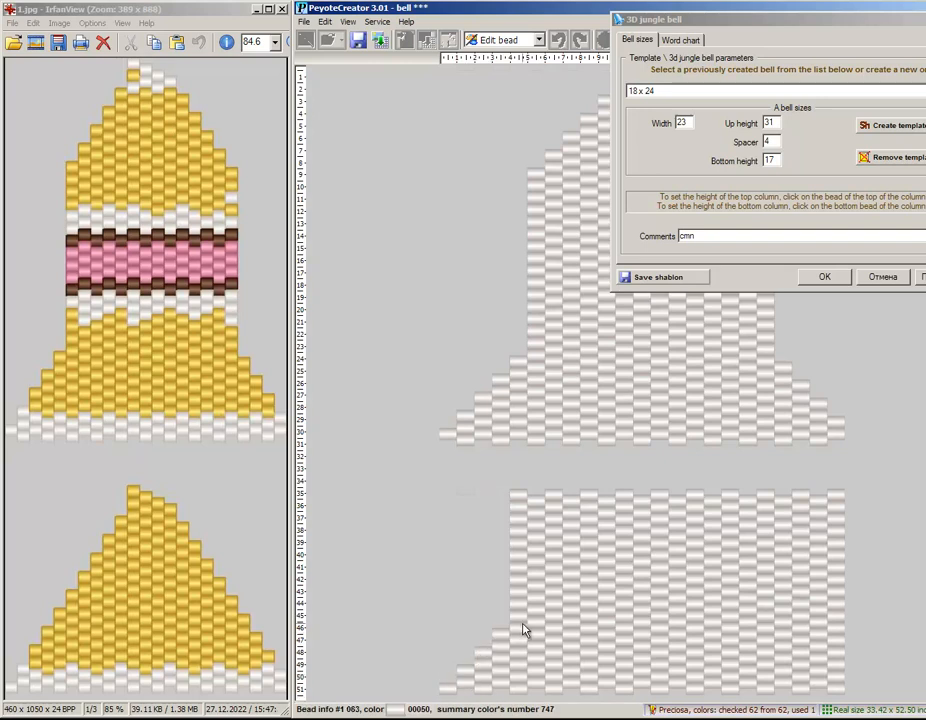
{"action": "left_click", "coordinate": [519, 622]}
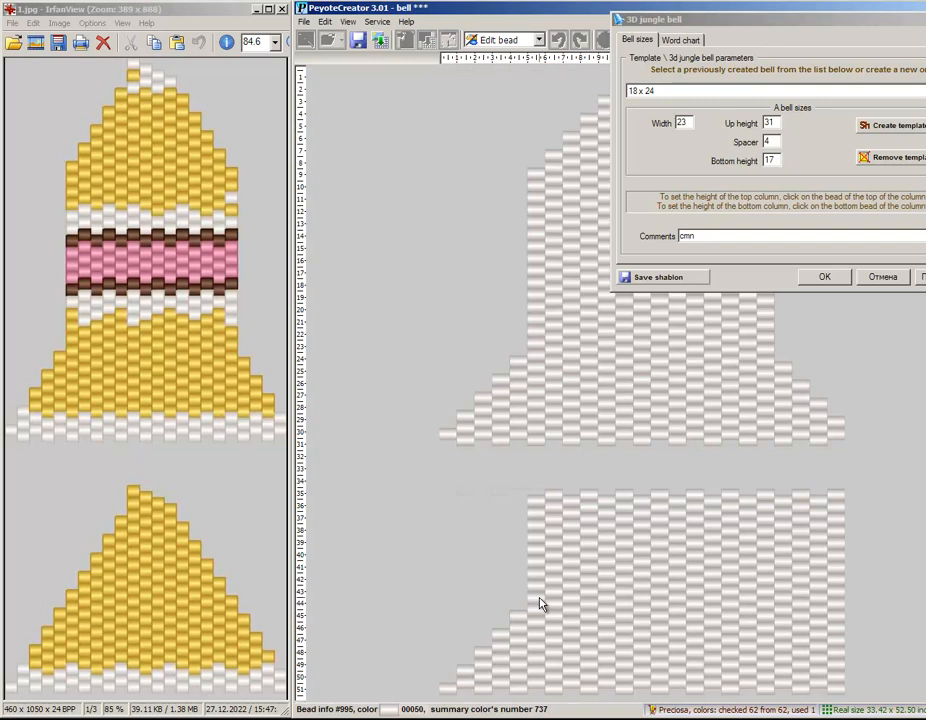
{"action": "left_click", "coordinate": [543, 601]}
{"action": "left_click", "coordinate": [553, 573]}
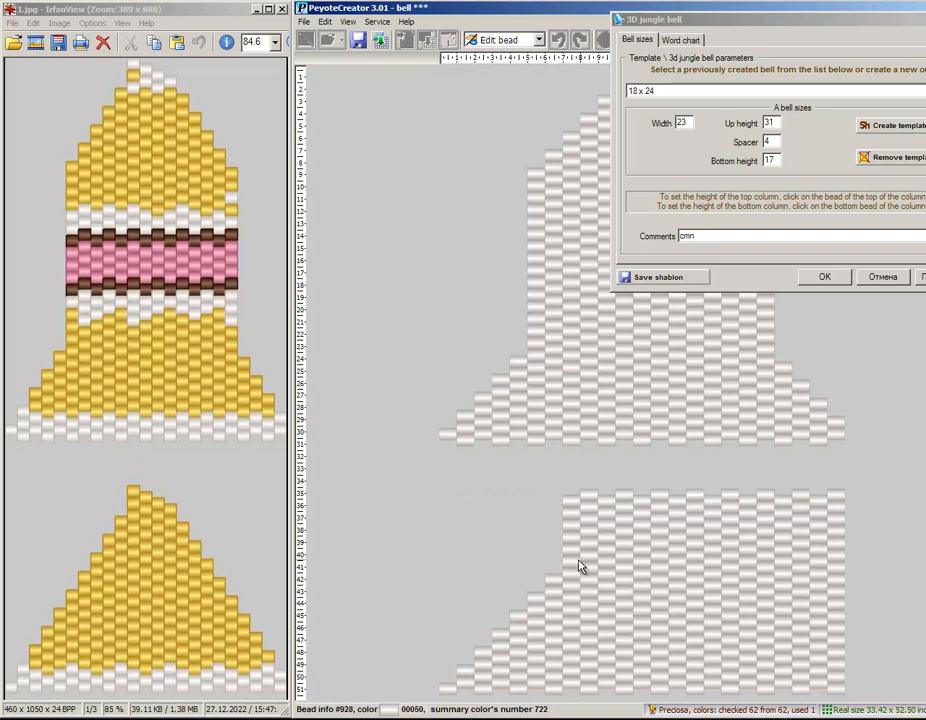
{"action": "left_click", "coordinate": [571, 555]}
{"action": "left_click", "coordinate": [589, 537]}
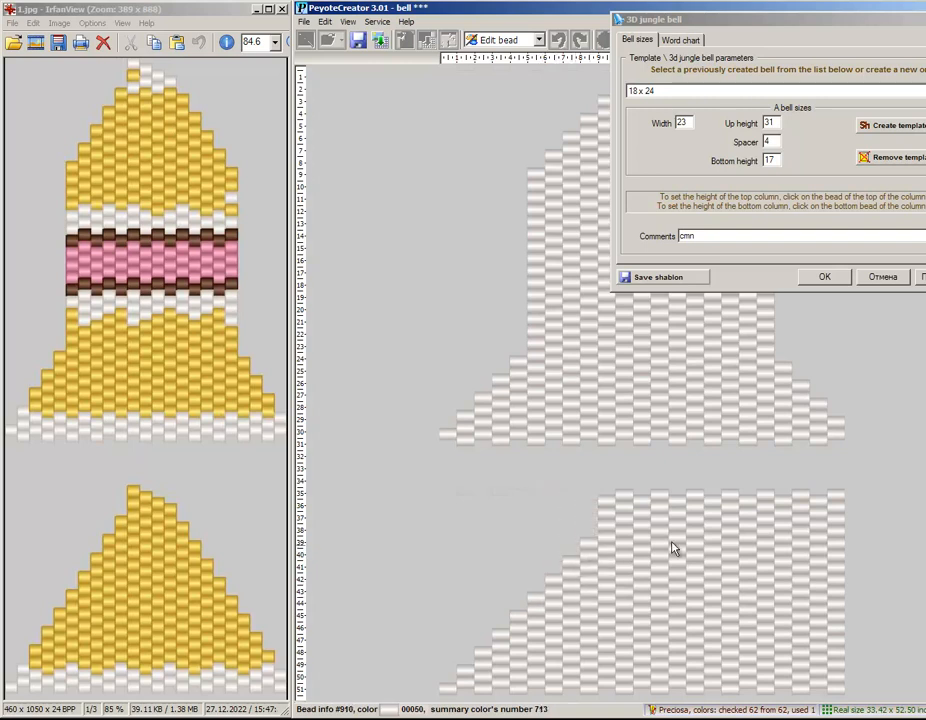
- Move the bell dialog clear of both parts and trim the lower part's columns 13 to 18 into descending steps
{"action": "left_click_drag", "start_coordinate": [875, 39], "coordinate": [372, 172]}
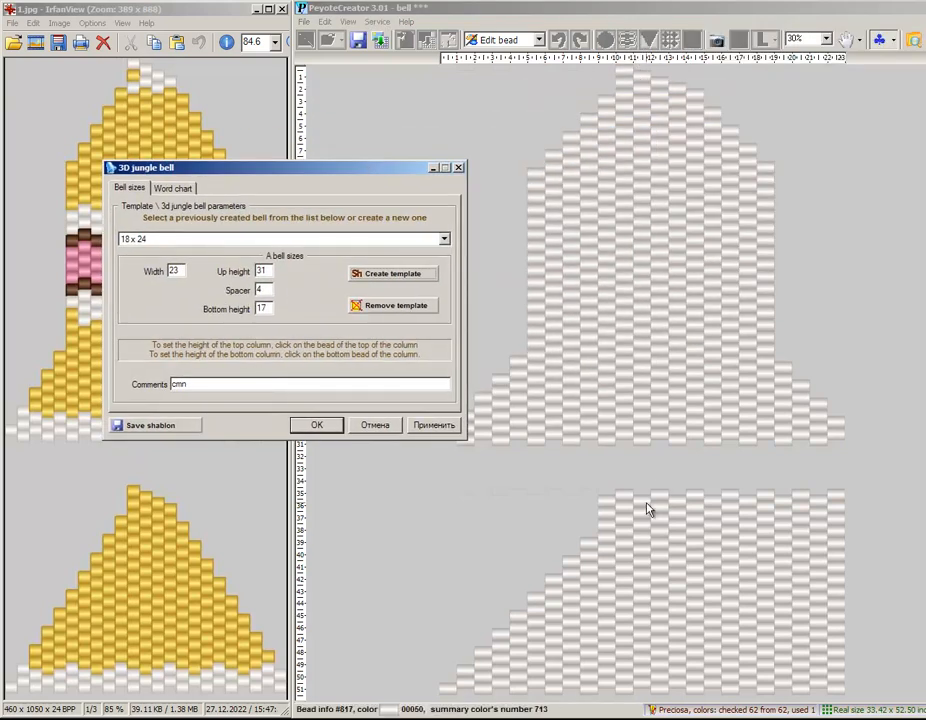
{"action": "left_click_drag", "start_coordinate": [322, 170], "coordinate": [371, 4]}
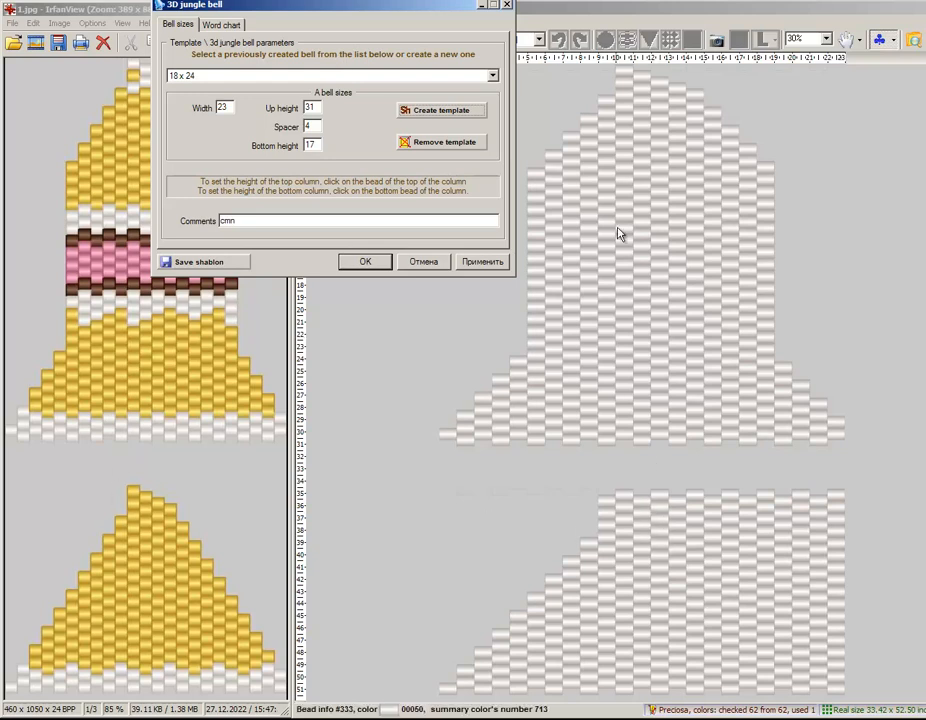
{"action": "left_click", "coordinate": [657, 508]}
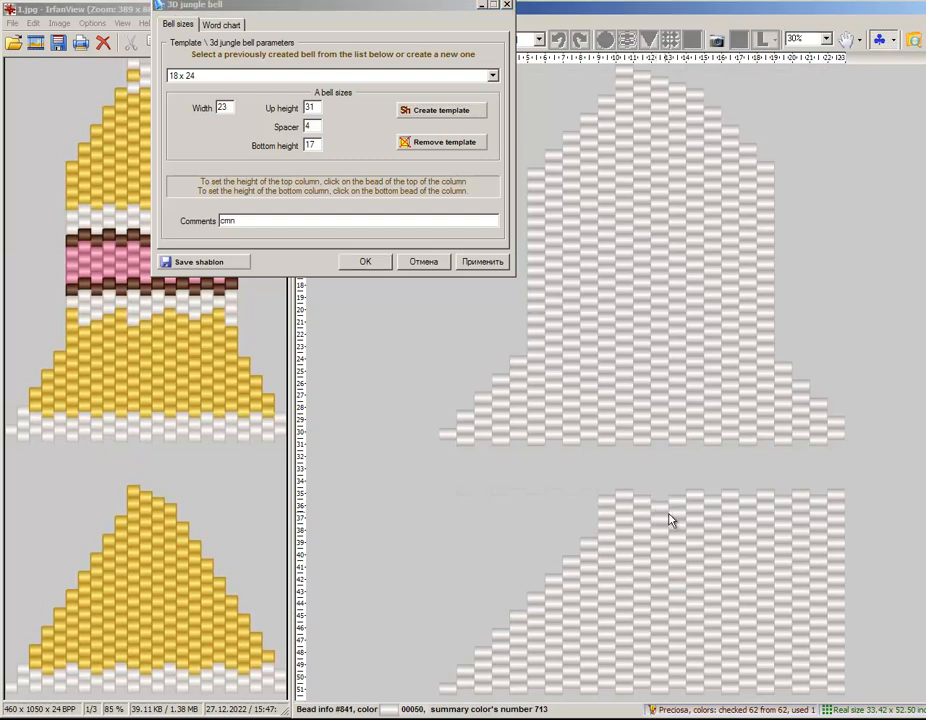
{"action": "left_click_drag", "start_coordinate": [430, 6], "coordinate": [924, 289]}
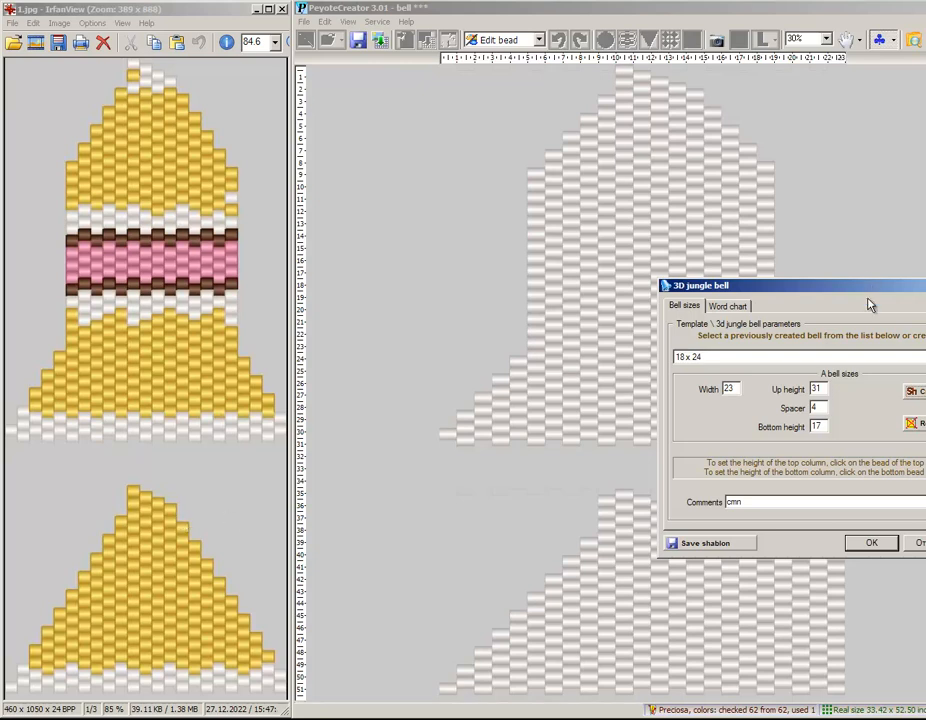
{"action": "left_click_drag", "start_coordinate": [856, 285], "coordinate": [236, 41]}
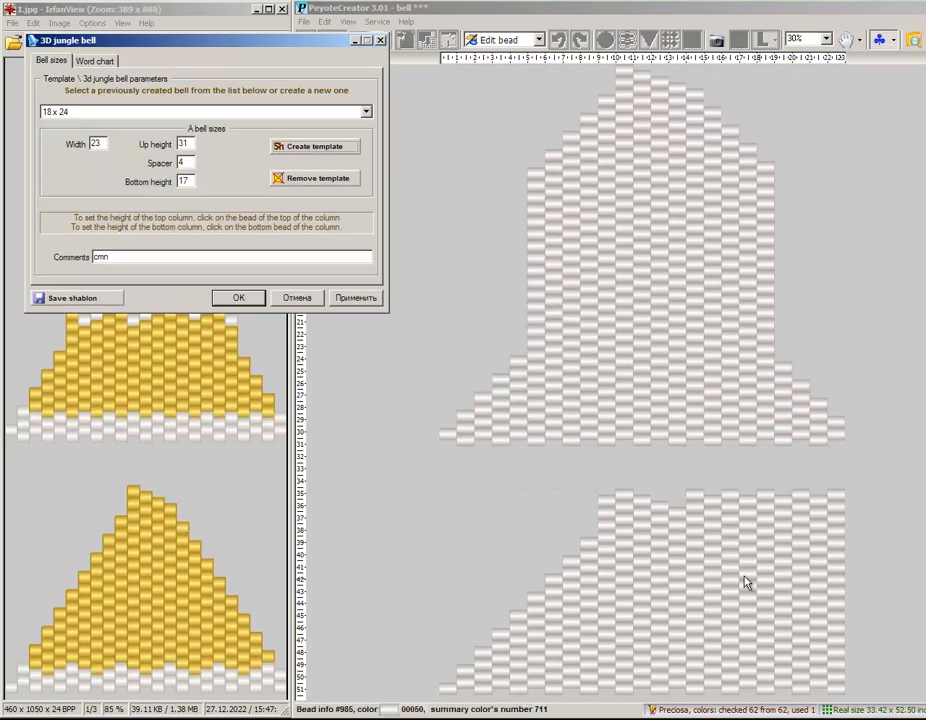
{"action": "left_click", "coordinate": [697, 528]}
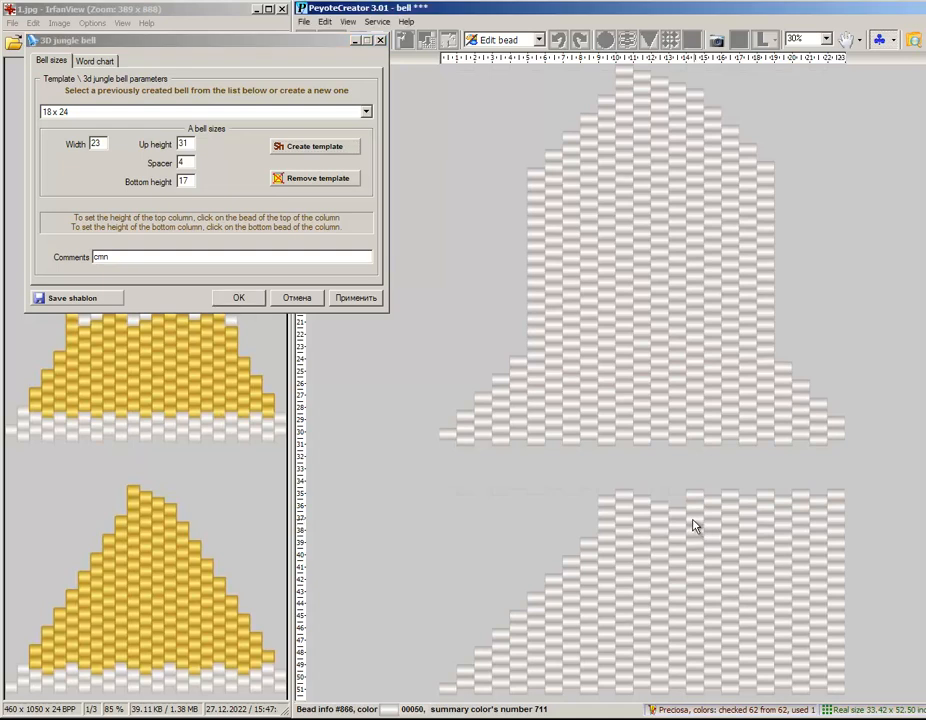
{"action": "left_click", "coordinate": [713, 540]}
{"action": "left_click", "coordinate": [731, 565]}
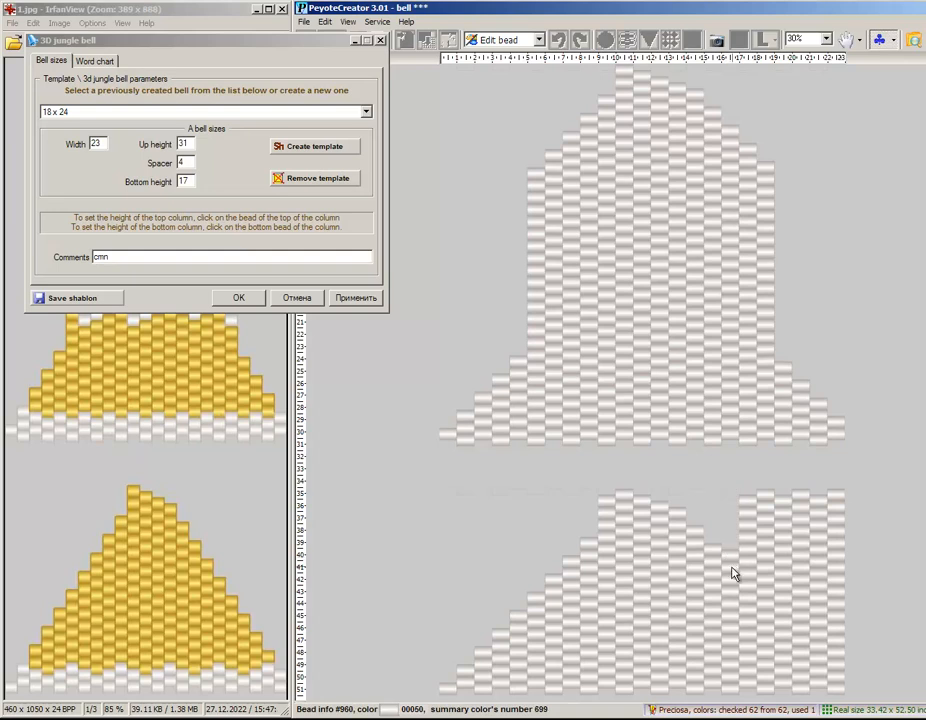
{"action": "left_click", "coordinate": [750, 590]}
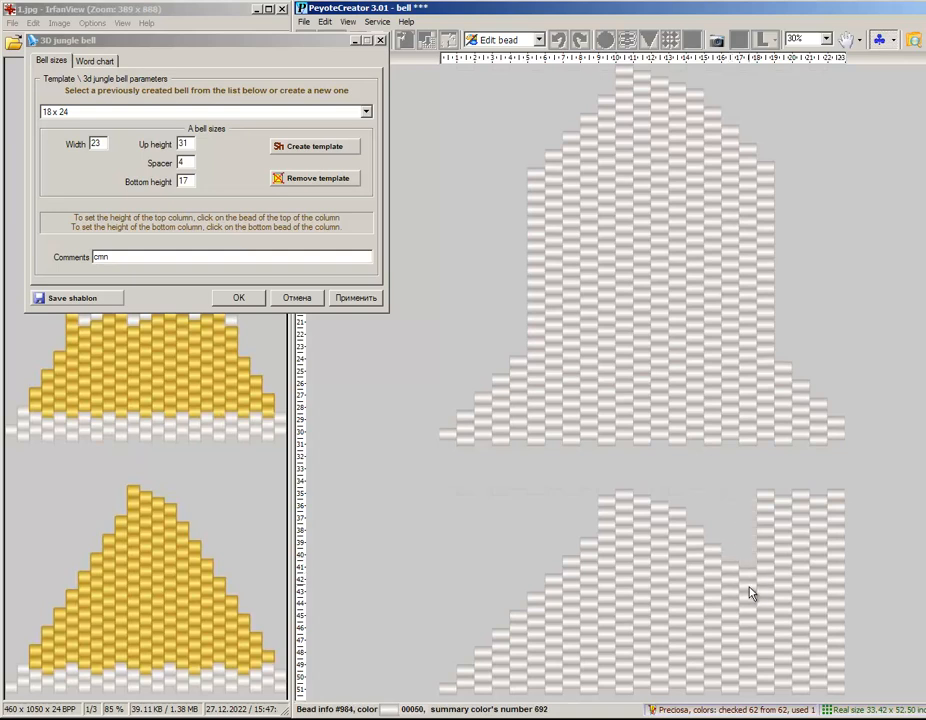
{"action": "left_click", "coordinate": [766, 594]}
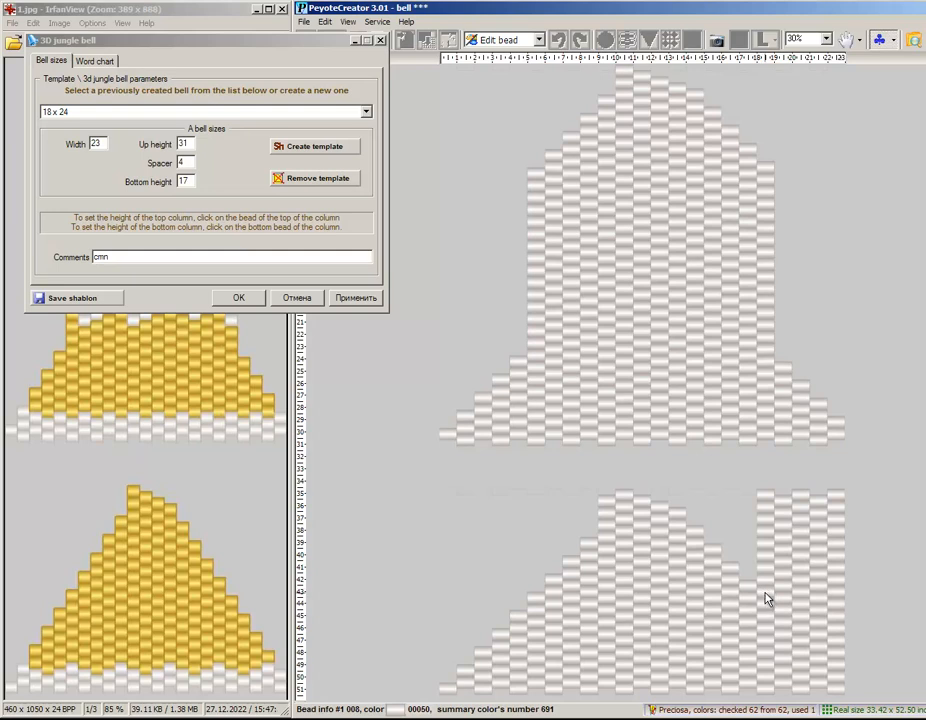
- Complete the lower part's right slope by trimming columns 19 to 23 into descending steps
{"action": "left_click", "coordinate": [768, 602]}
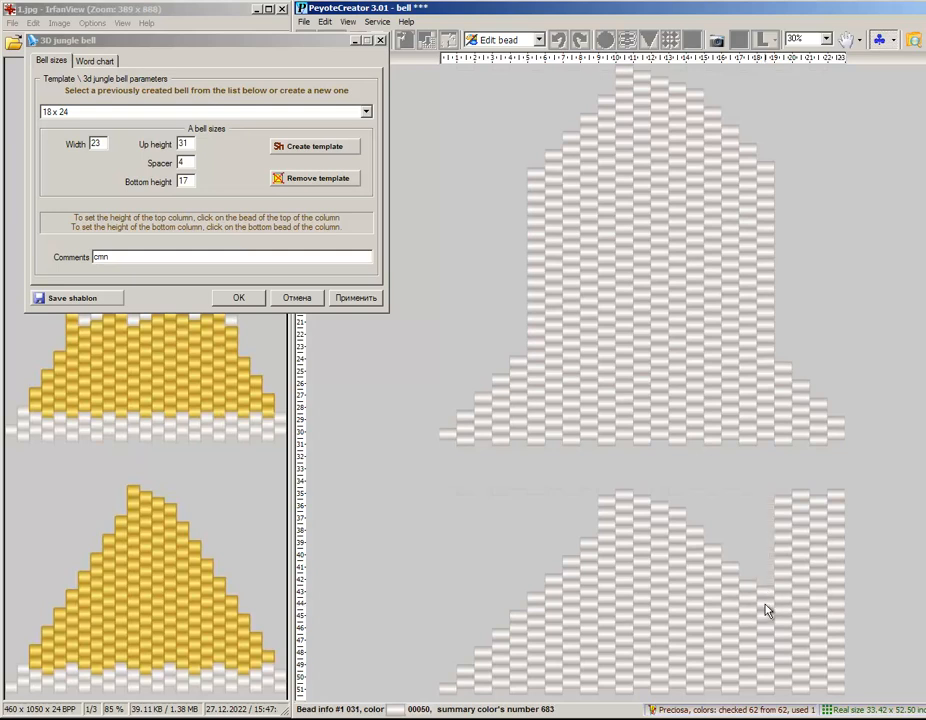
{"action": "left_click", "coordinate": [786, 619]}
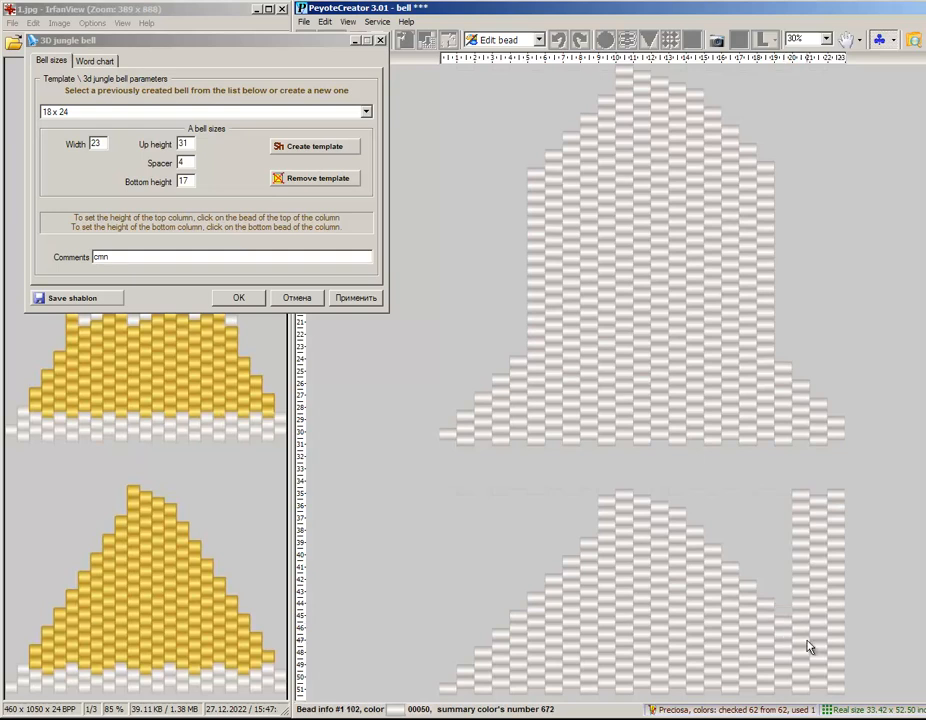
{"action": "left_click", "coordinate": [802, 636]}
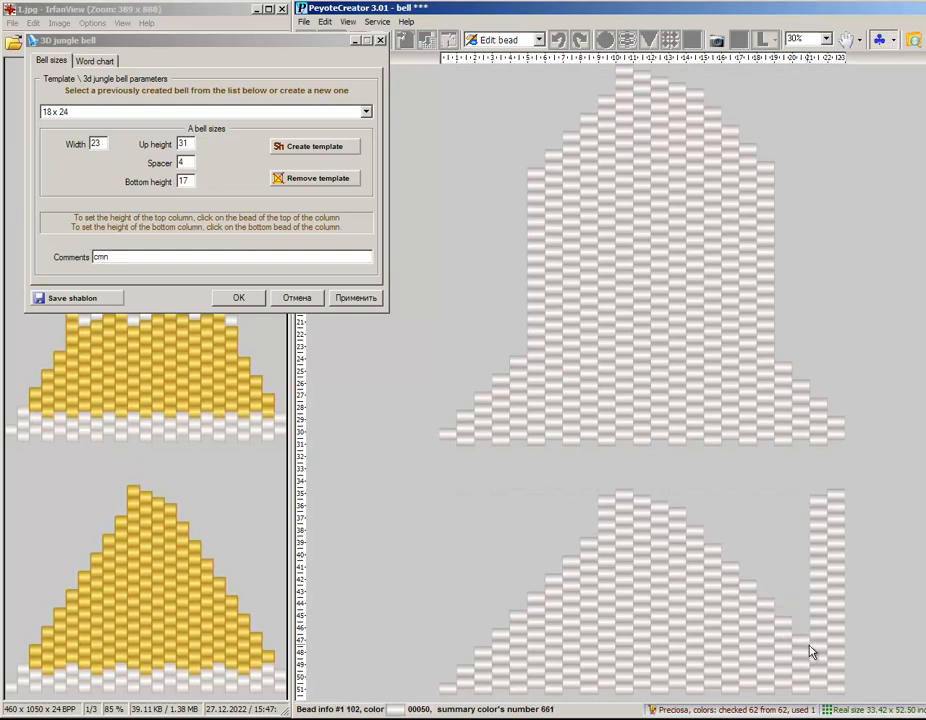
{"action": "left_click", "coordinate": [818, 654]}
{"action": "left_click", "coordinate": [838, 664]}
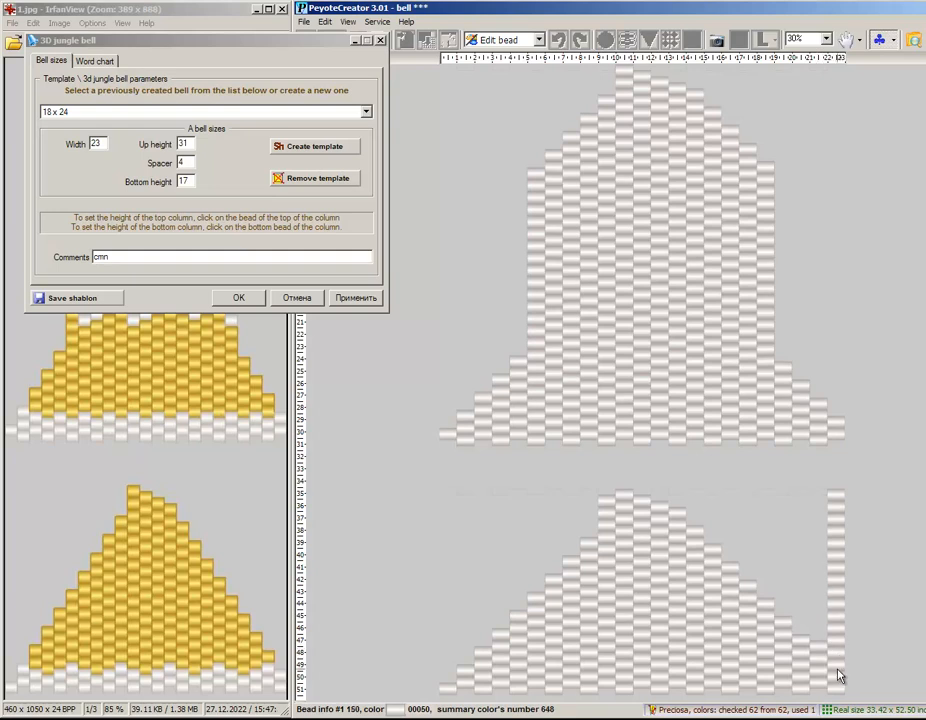
{"action": "left_click", "coordinate": [836, 674]}
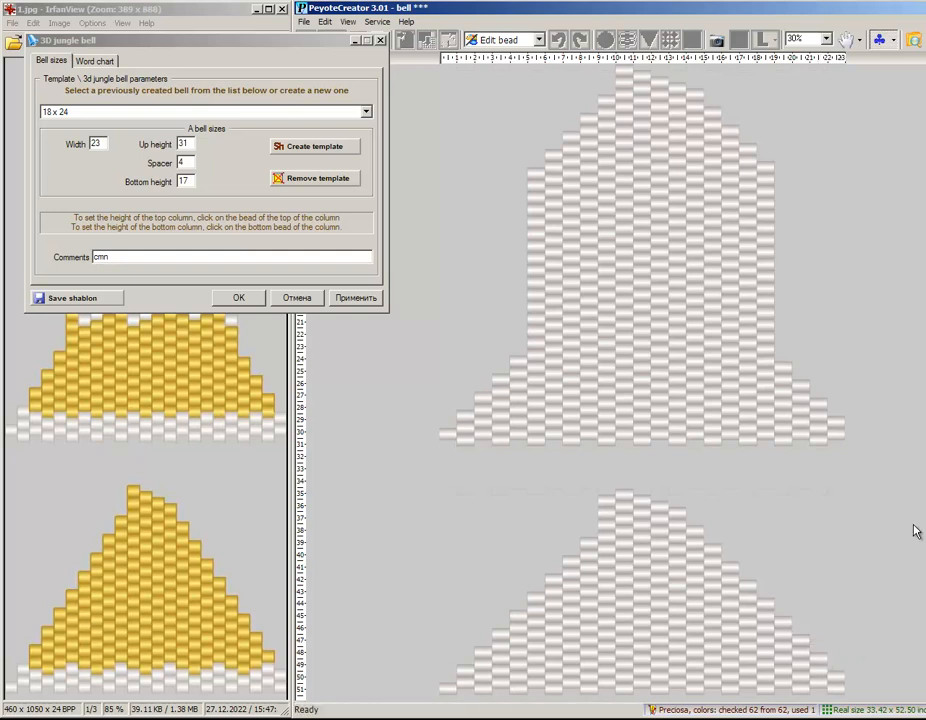
- Maximize the pattern window and save the finished bell shape as template 23 x 31
{"action": "left_click_drag", "start_coordinate": [296, 42], "coordinate": [769, 123]}
{"action": "left_click_drag", "start_coordinate": [893, 3], "coordinate": [780, 13]}
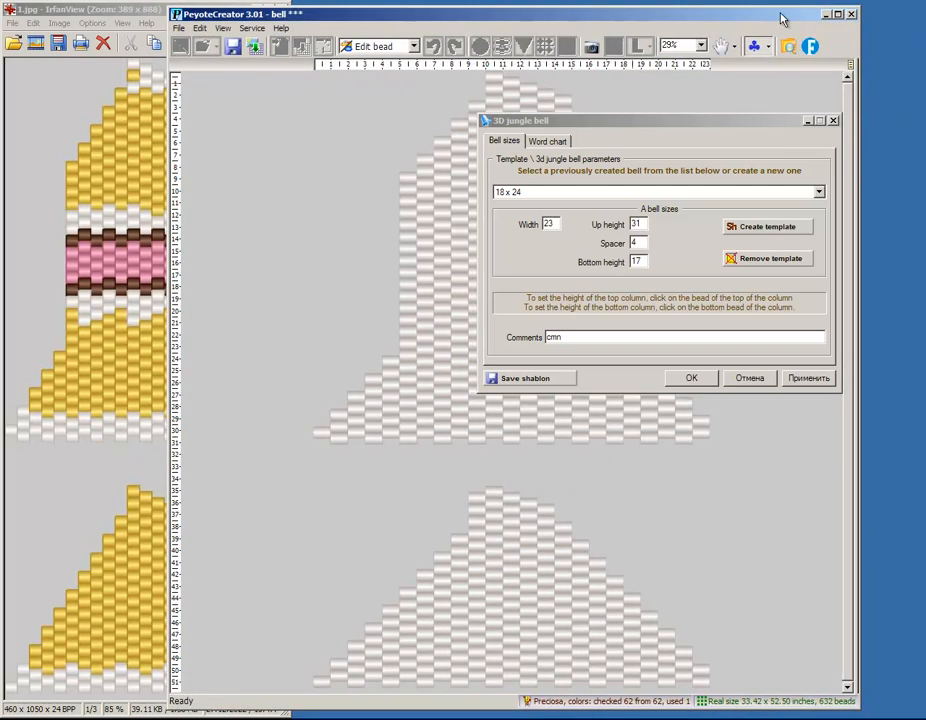
{"action": "left_click", "coordinate": [838, 13]}
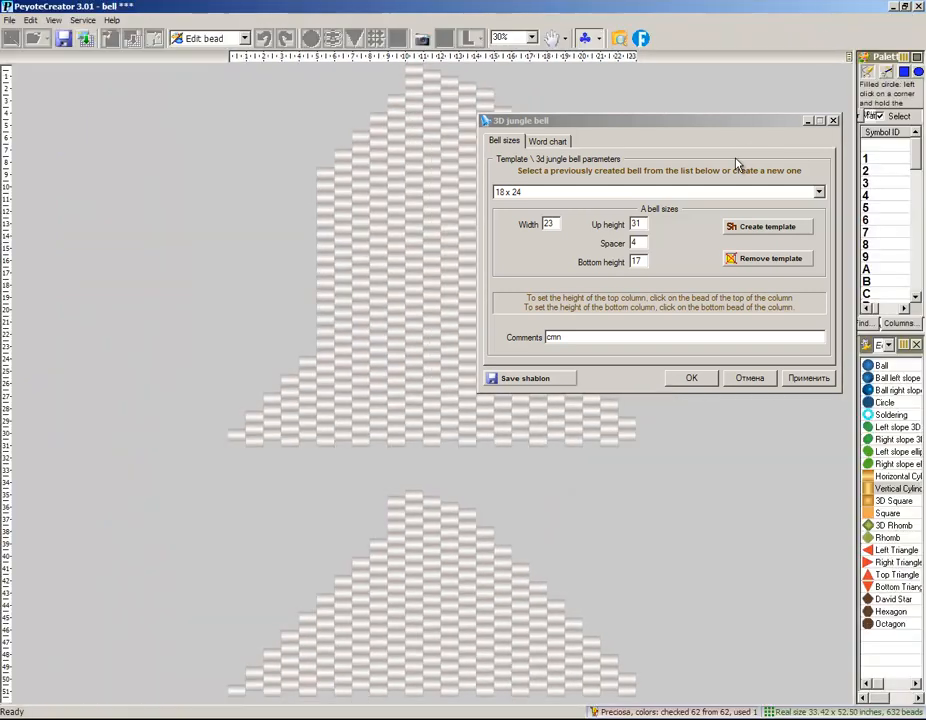
{"action": "left_click_drag", "start_coordinate": [709, 121], "coordinate": [806, 194]}
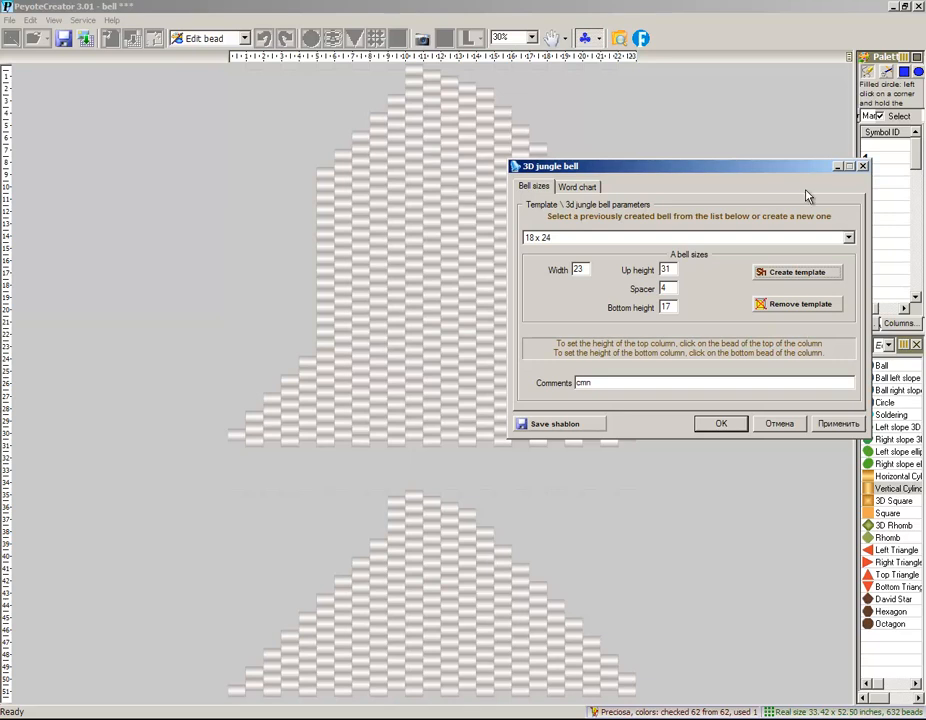
{"action": "left_click", "coordinate": [556, 424]}
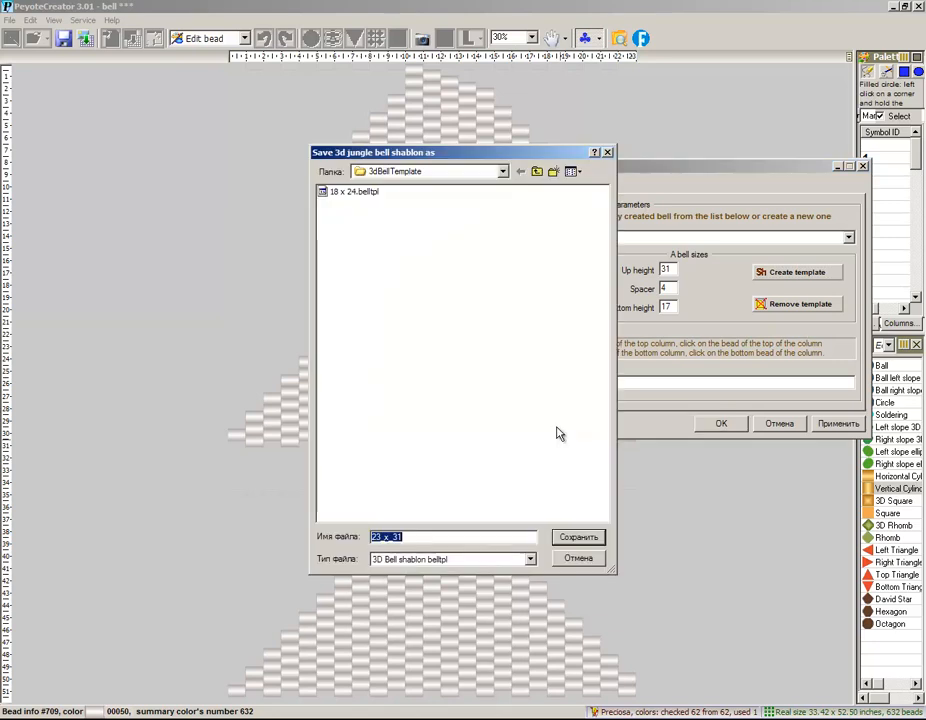
{"action": "left_click", "coordinate": [572, 539]}
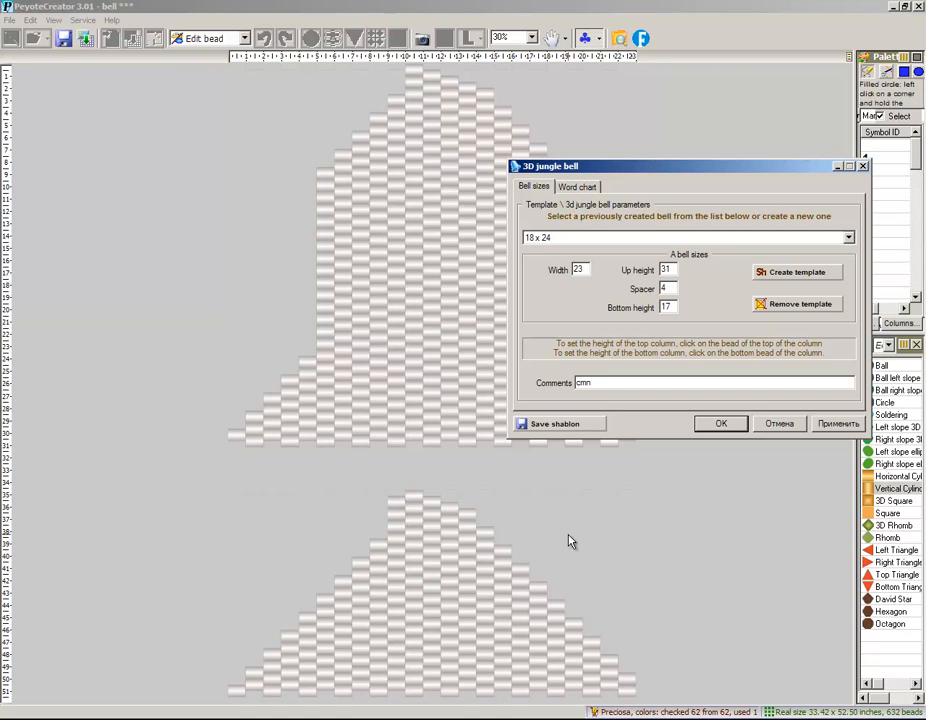
- Apply the bell template to generate the five-part pattern, close the bell dialog and widen the palette area
{"action": "left_click", "coordinate": [839, 425]}
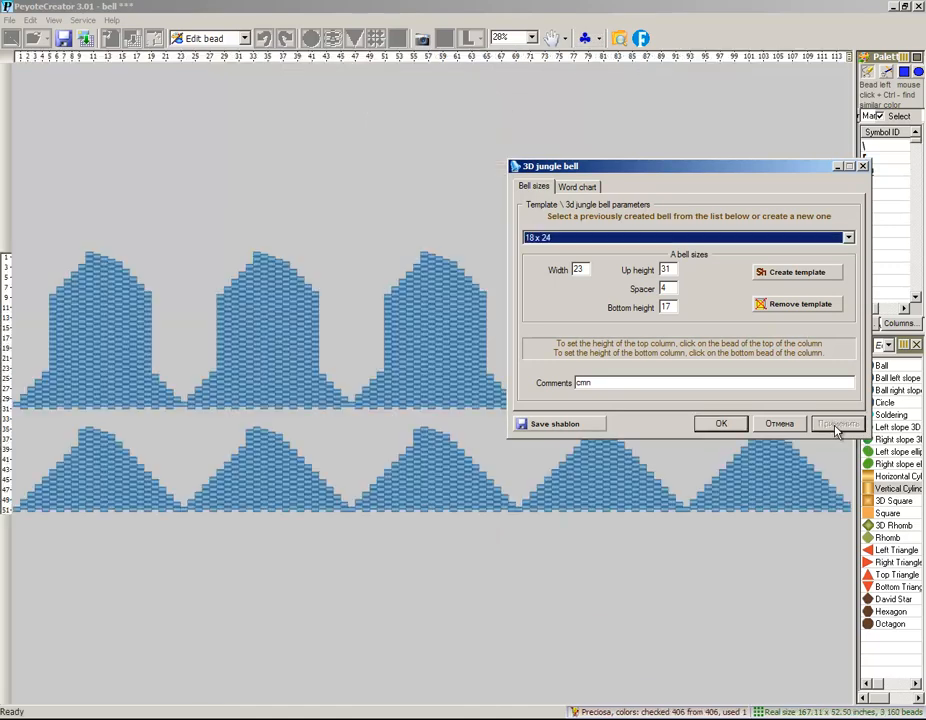
{"action": "left_click", "coordinate": [720, 428]}
{"action": "left_click_drag", "start_coordinate": [855, 307], "coordinate": [650, 238]}
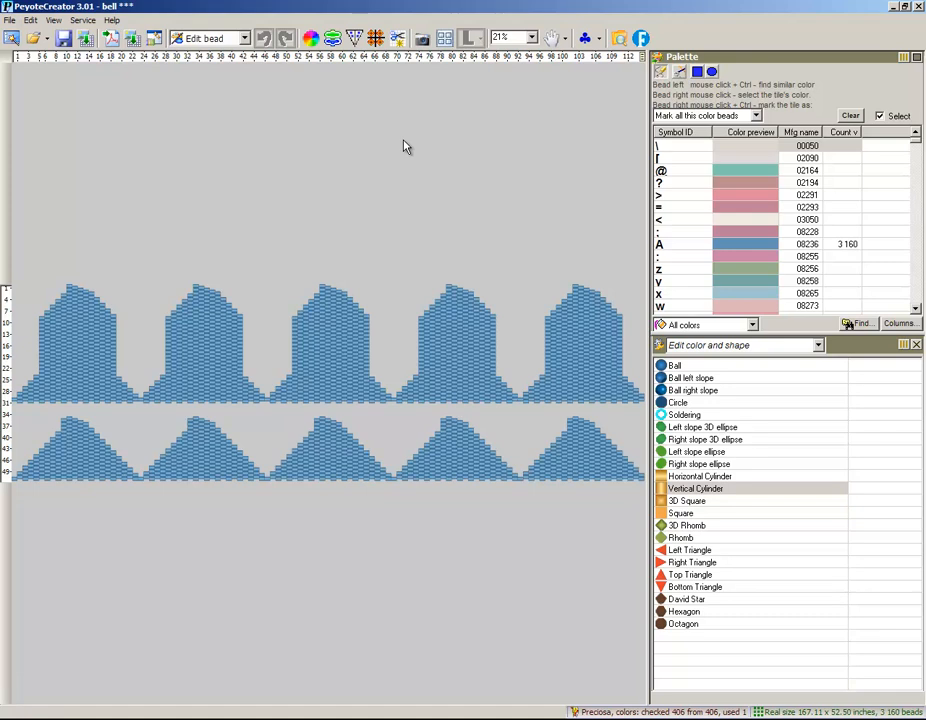
- Open symmetric drawing with repetition on all 5 parts, move its dialog clear of the palette colors, and choose bead color 02164
{"action": "left_click", "coordinate": [354, 38]}
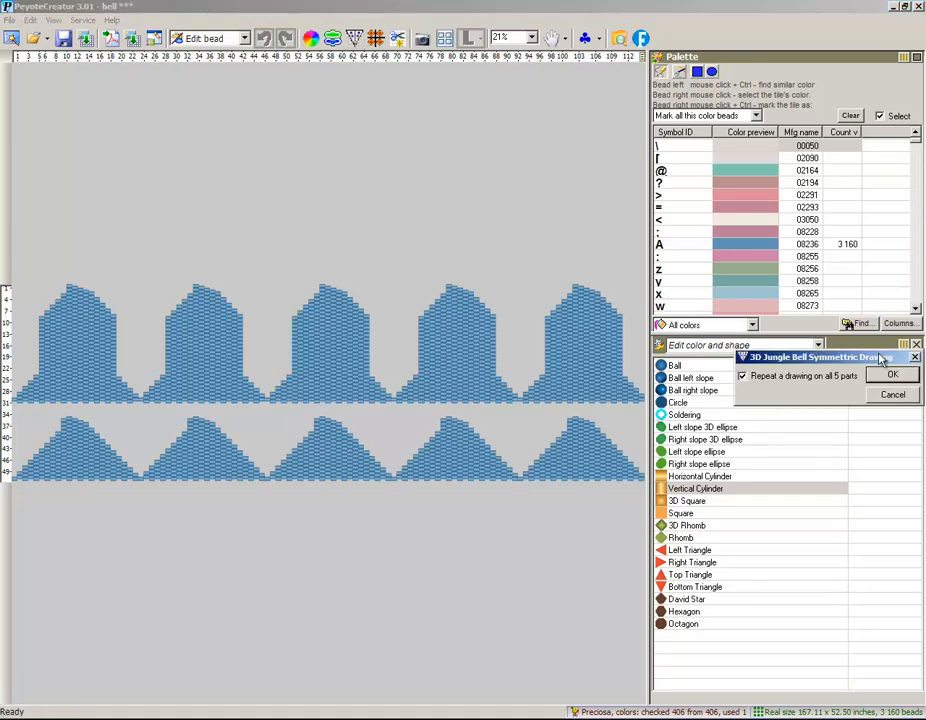
{"action": "mouse_move", "coordinate": [822, 362]}
{"action": "left_mouse_down"}
{"action": "mouse_move", "coordinate": [760, 427]}
{"action": "mouse_move", "coordinate": [750, 472]}
{"action": "left_mouse_up"}
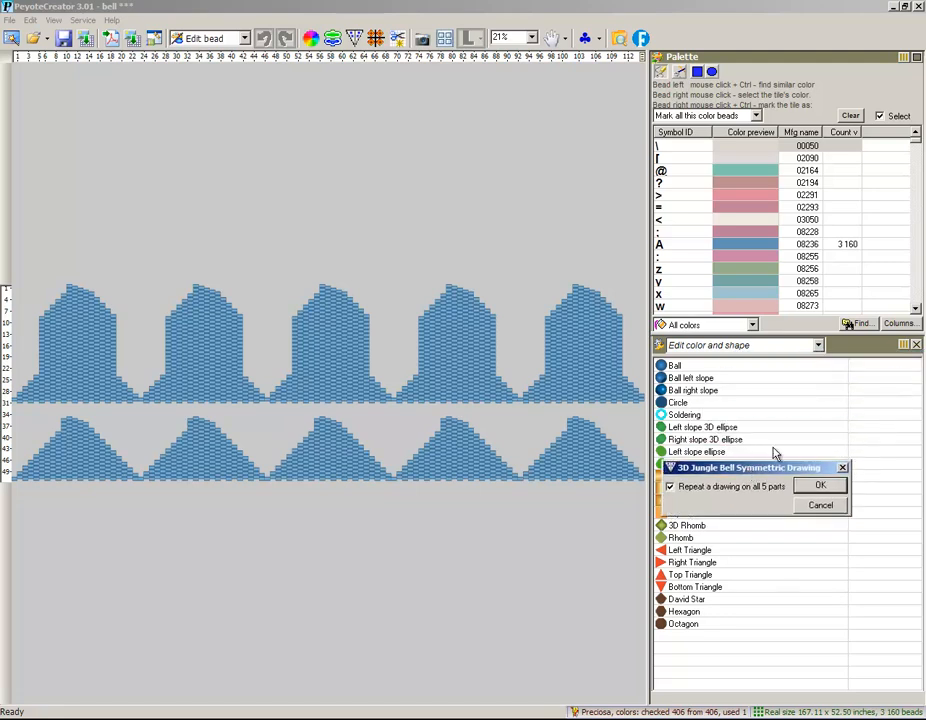
{"action": "left_click", "coordinate": [735, 171]}
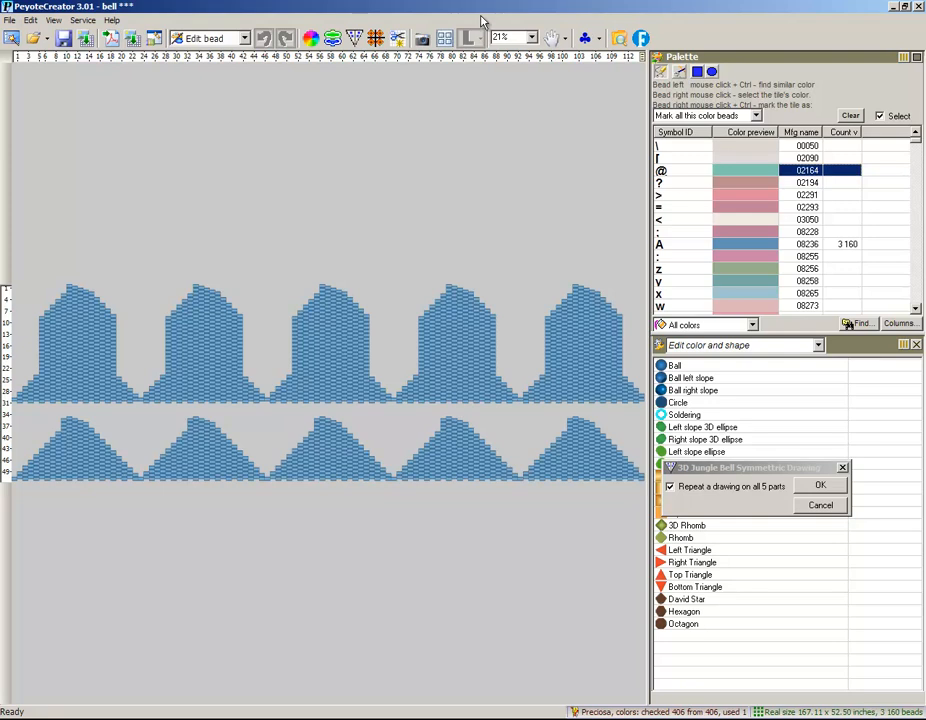
- Draw straight lines in color 02164 down the full left and right vertical edges of the first bell's upper part
{"action": "left_click", "coordinate": [532, 37]}
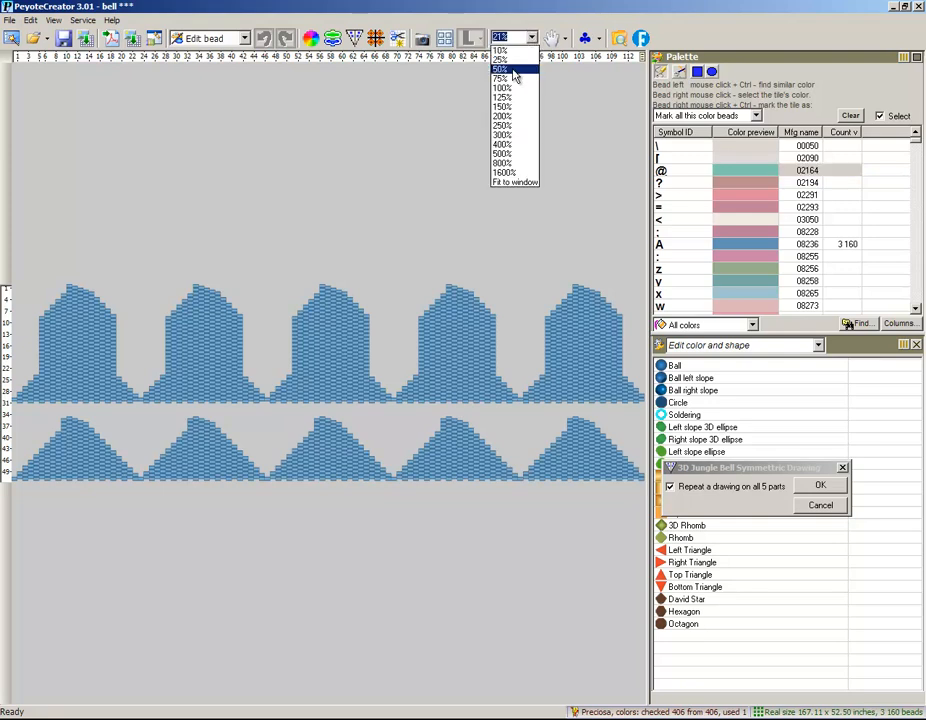
{"action": "left_click", "coordinate": [514, 70]}
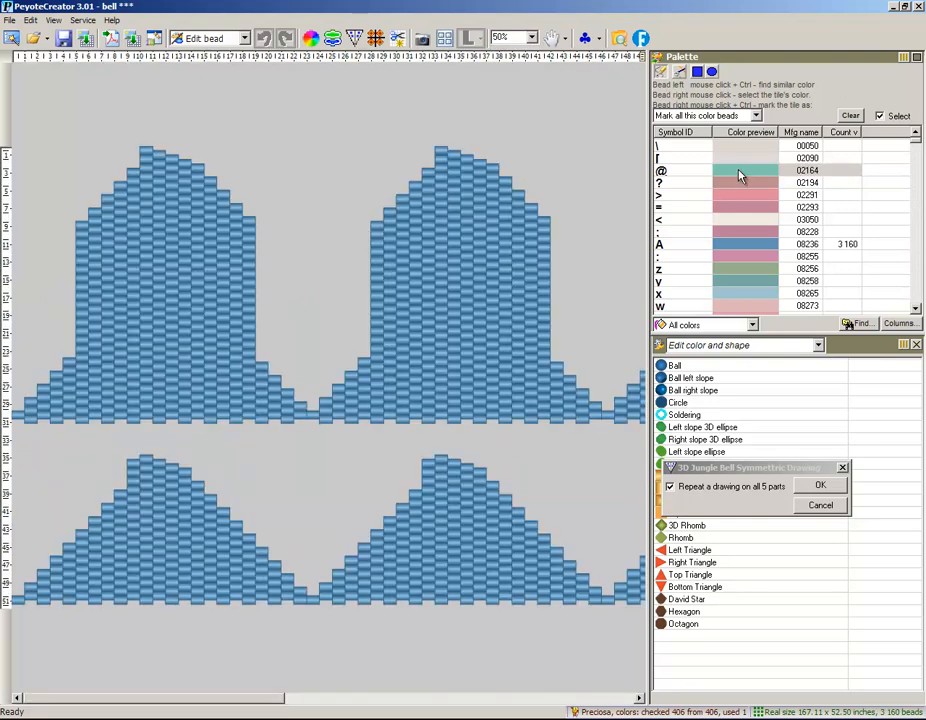
{"action": "left_click", "coordinate": [740, 176]}
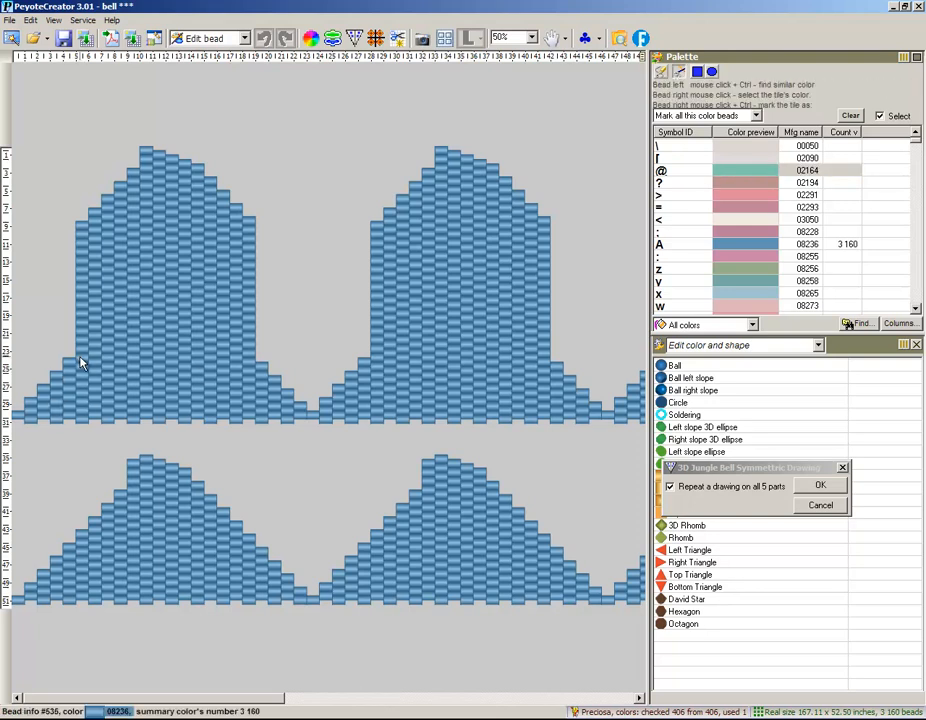
{"action": "left_click_drag", "start_coordinate": [82, 363], "coordinate": [82, 227]}
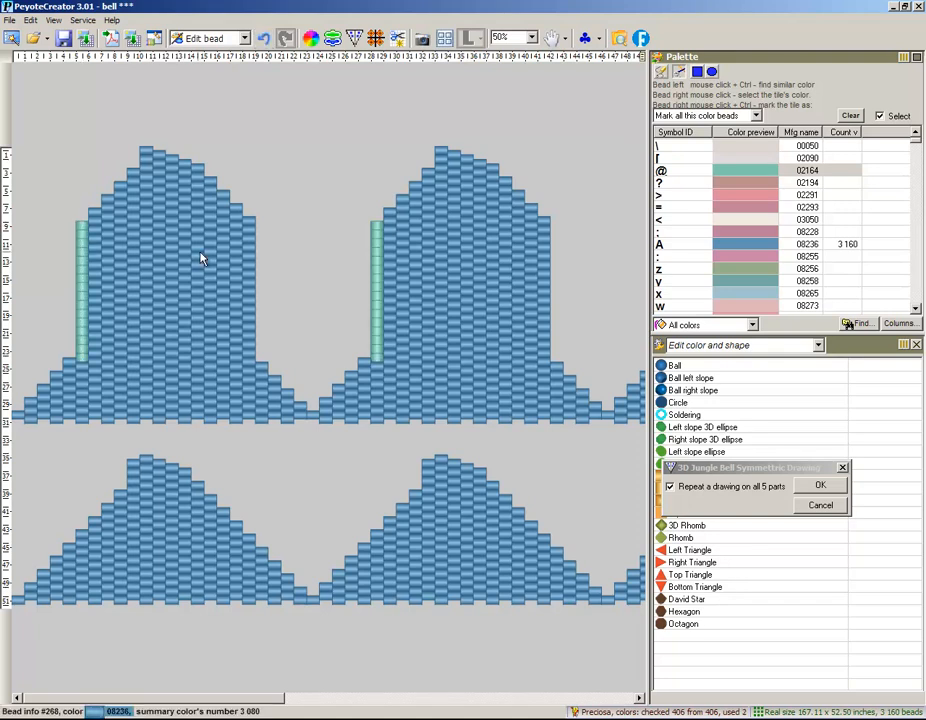
{"action": "left_click_drag", "start_coordinate": [248, 222], "coordinate": [252, 366]}
{"action": "left_click", "coordinate": [250, 364]}
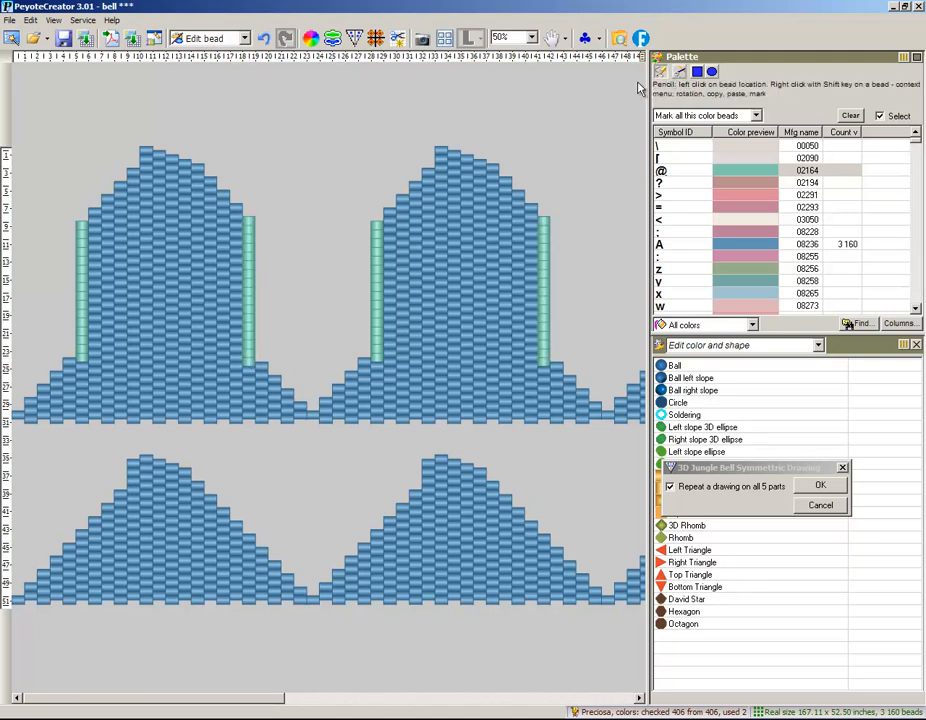
- Pencil the edge beads of the upper part's right shoulder in color 02164, from the vertical edge up to beside the peak
{"action": "left_click", "coordinate": [218, 193]}
{"action": "left_click", "coordinate": [211, 185]}
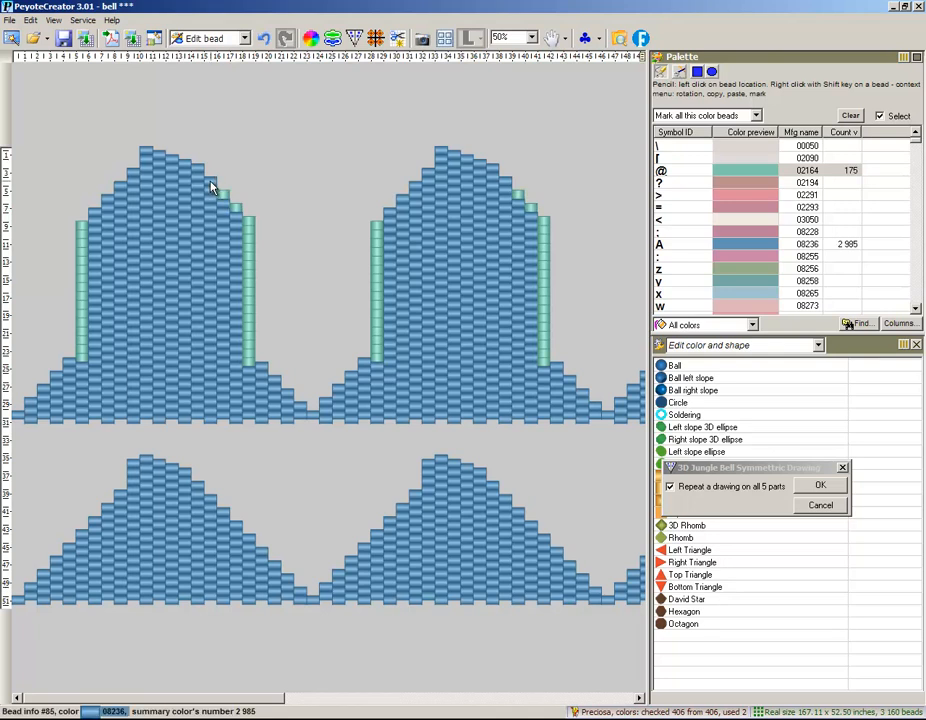
{"action": "left_click", "coordinate": [198, 177]}
{"action": "left_click", "coordinate": [196, 168]}
{"action": "left_click", "coordinate": [186, 164]}
{"action": "left_click", "coordinate": [158, 160]}
{"action": "left_click", "coordinate": [151, 153]}
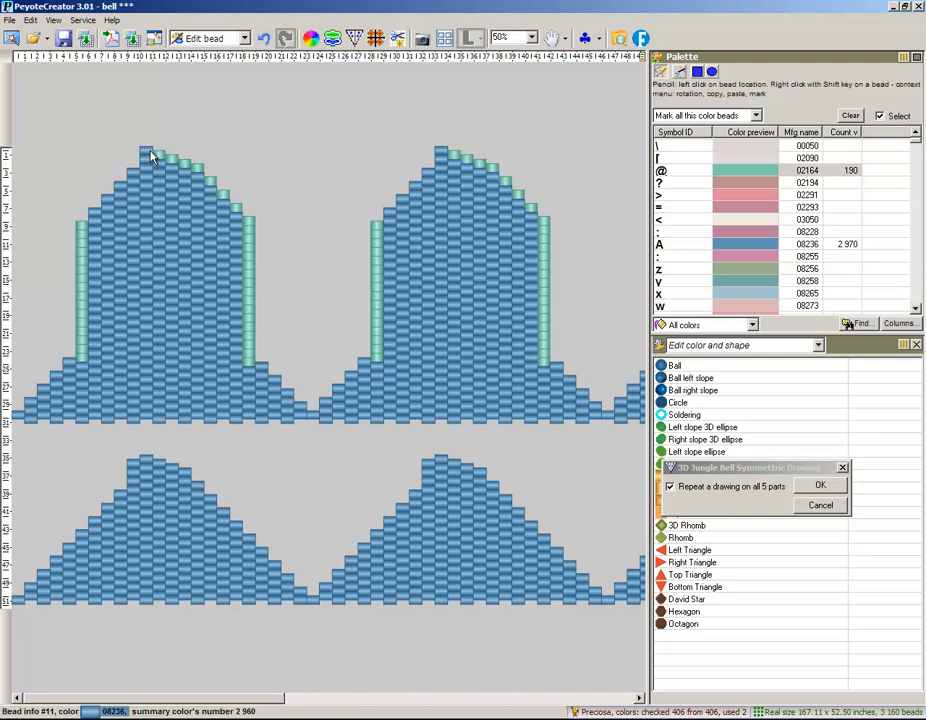
- Color the upper part's peak beads and the edge beads down its left shoulder to the vertical line in 02164
{"action": "left_click", "coordinate": [147, 153]}
{"action": "left_click", "coordinate": [136, 166]}
{"action": "left_click", "coordinate": [128, 178]}
{"action": "left_click", "coordinate": [110, 200]}
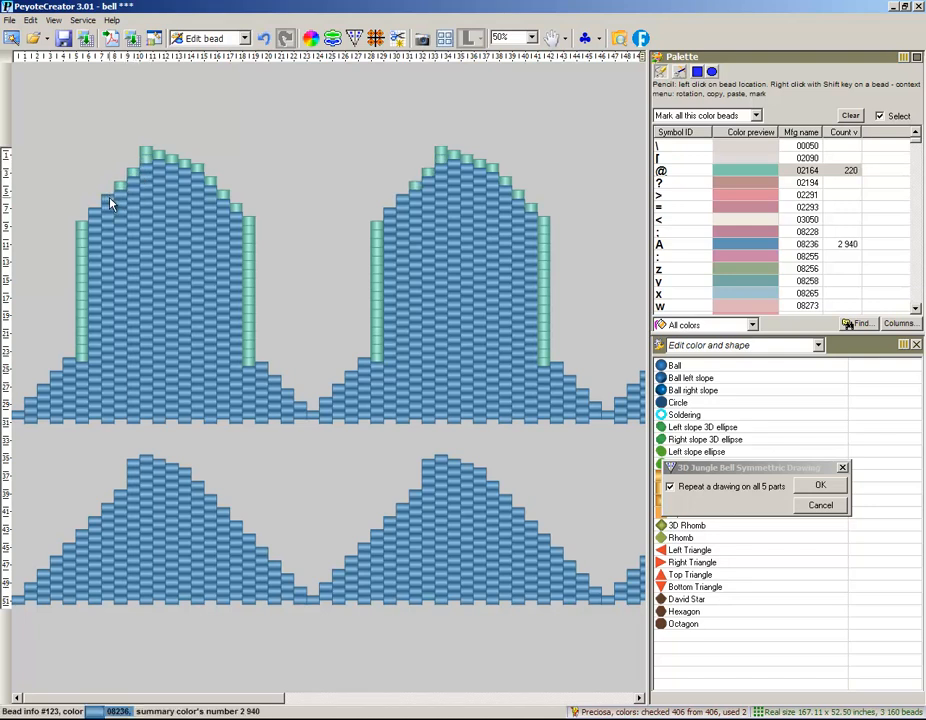
{"action": "left_click", "coordinate": [91, 213]}
- Outline the upper part's lower-left flare in color 02164, bead by bead from the vertical line to the bottom corner
{"action": "left_click", "coordinate": [67, 366]}
{"action": "left_click", "coordinate": [56, 377]}
{"action": "left_click", "coordinate": [46, 391]}
{"action": "left_click", "coordinate": [40, 390]}
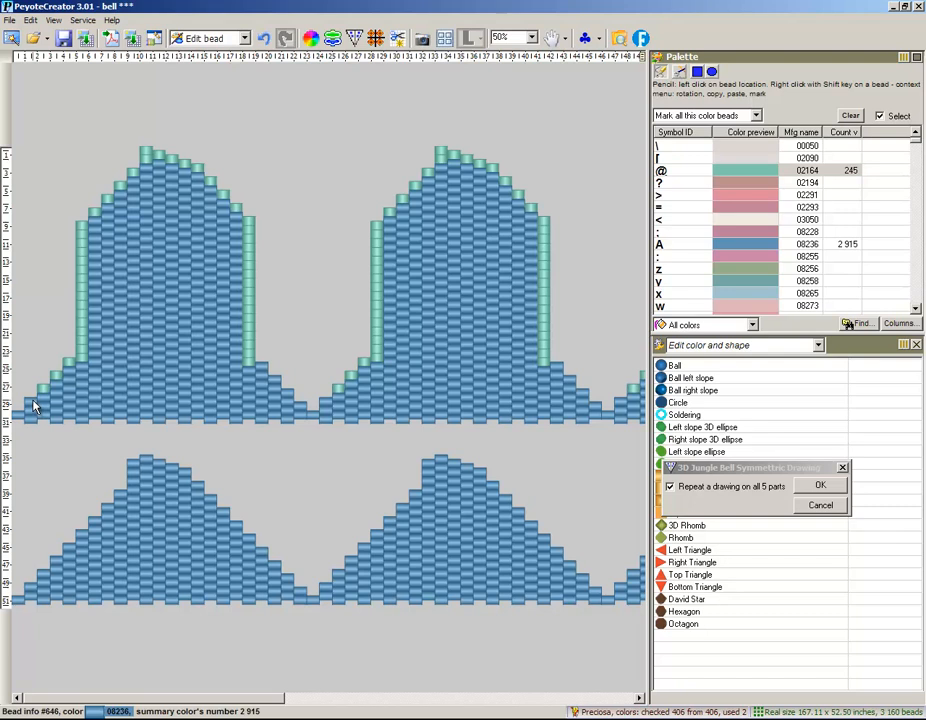
{"action": "left_click", "coordinate": [30, 403]}
{"action": "left_click", "coordinate": [30, 412]}
{"action": "left_click", "coordinate": [18, 413]}
{"action": "left_click", "coordinate": [30, 419]}
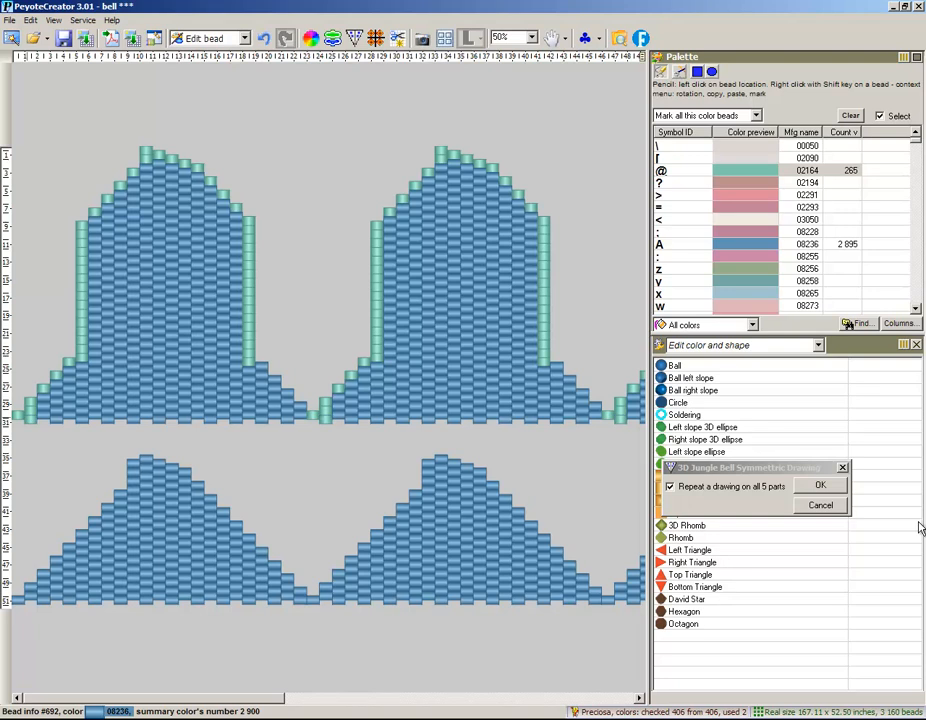